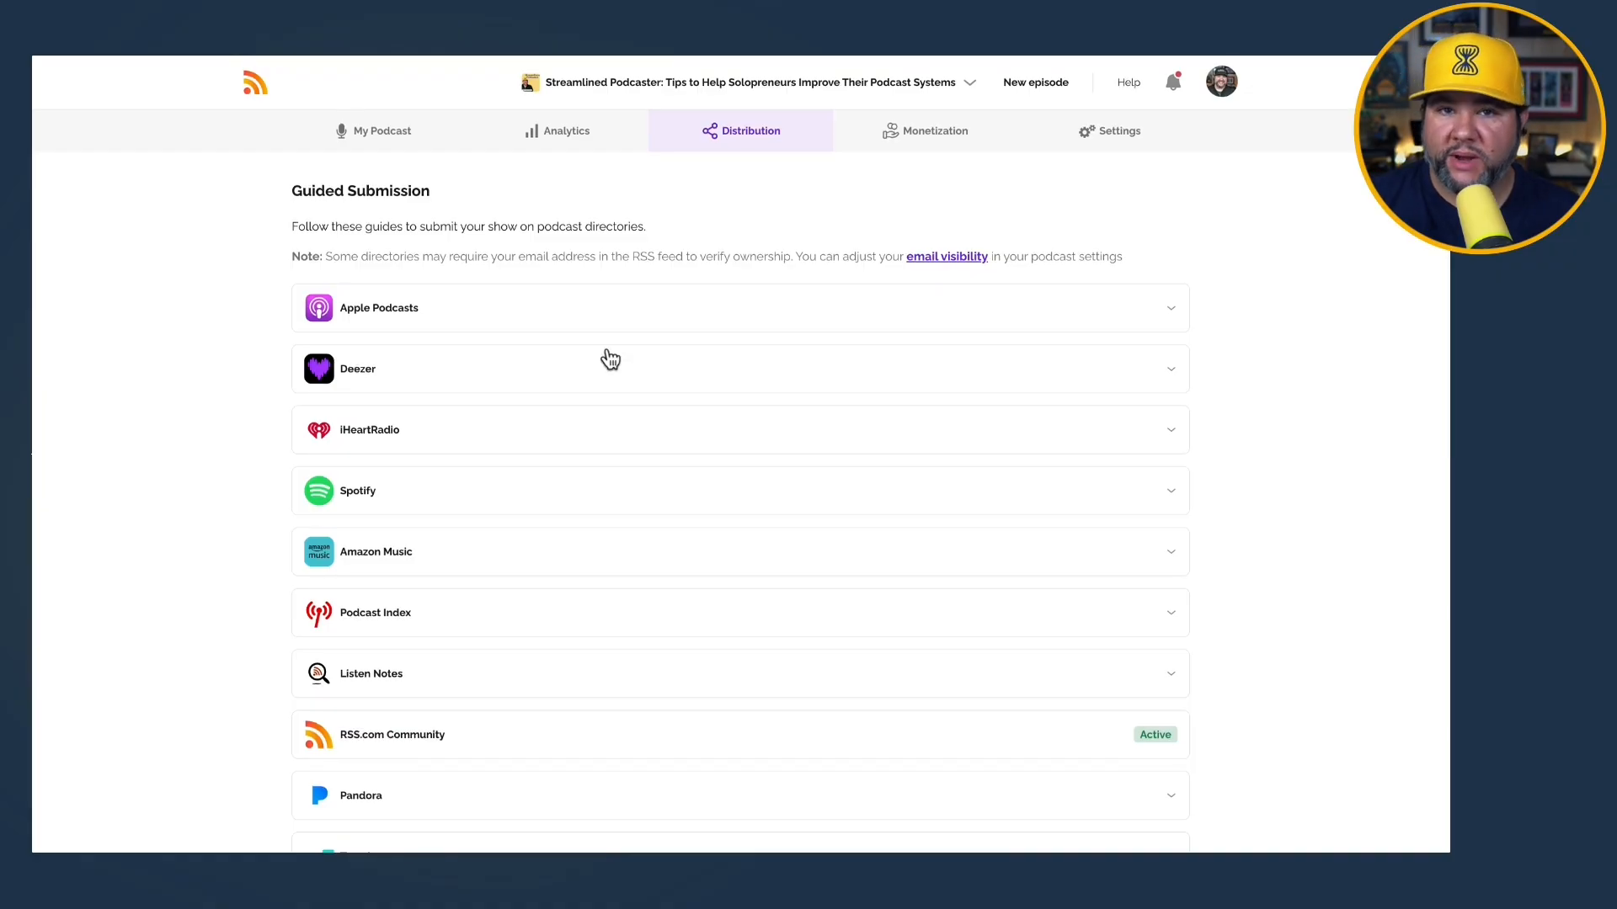
pyautogui.scroll(-6, 610, 360)
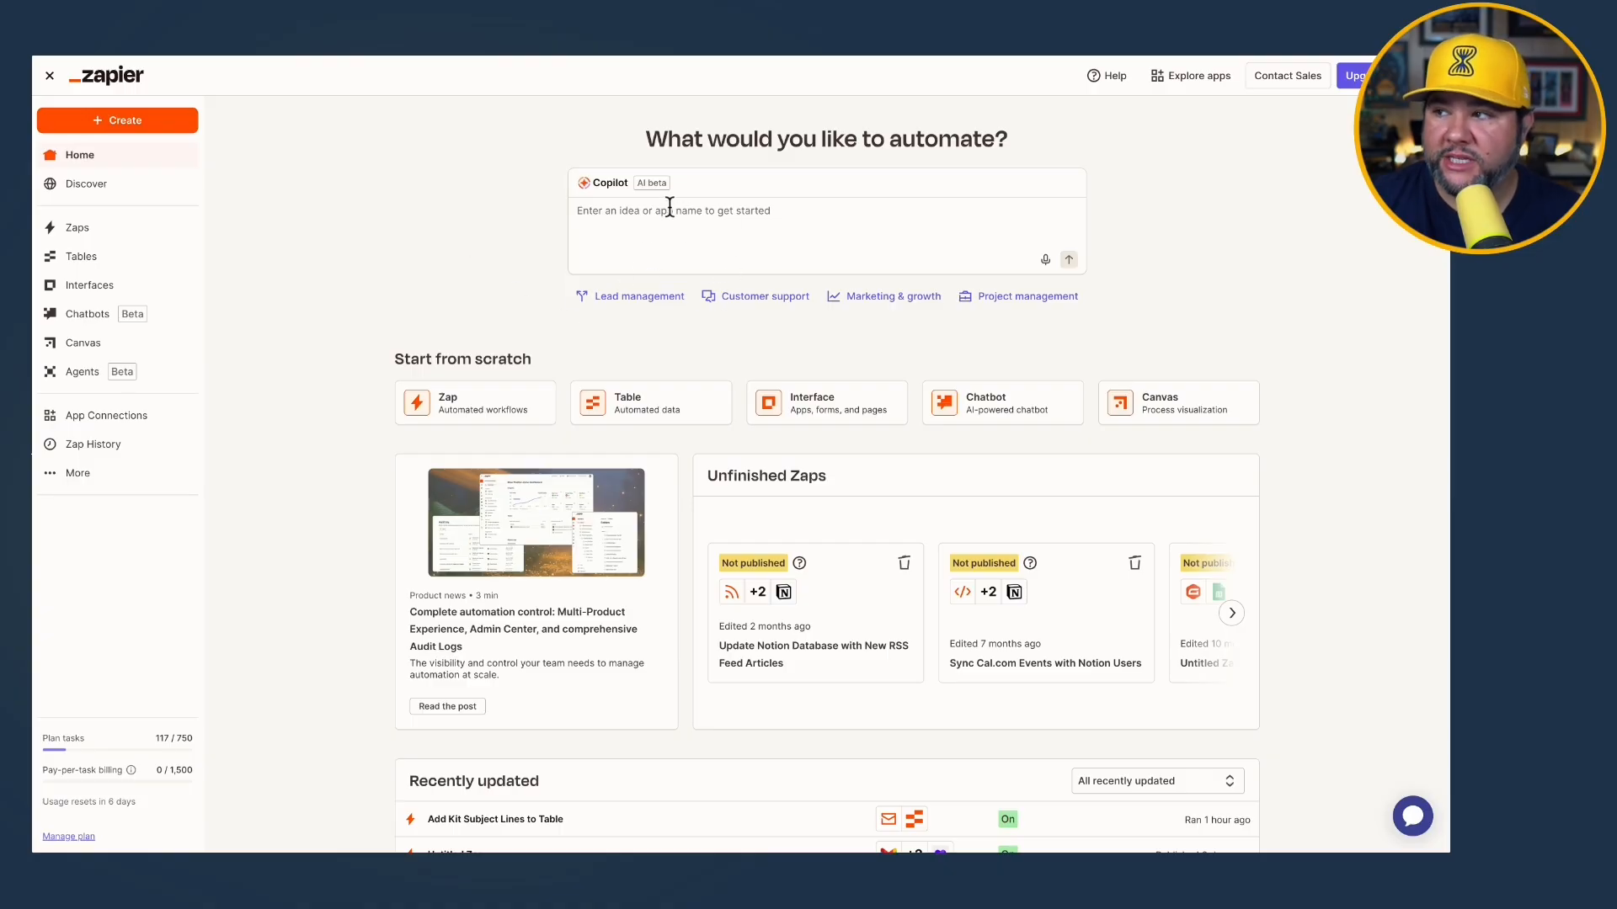
# - Create a new Zap with RSS by Zapier as its trigger app and dismiss the Copilot suggestion
pyautogui.click(160, 121)
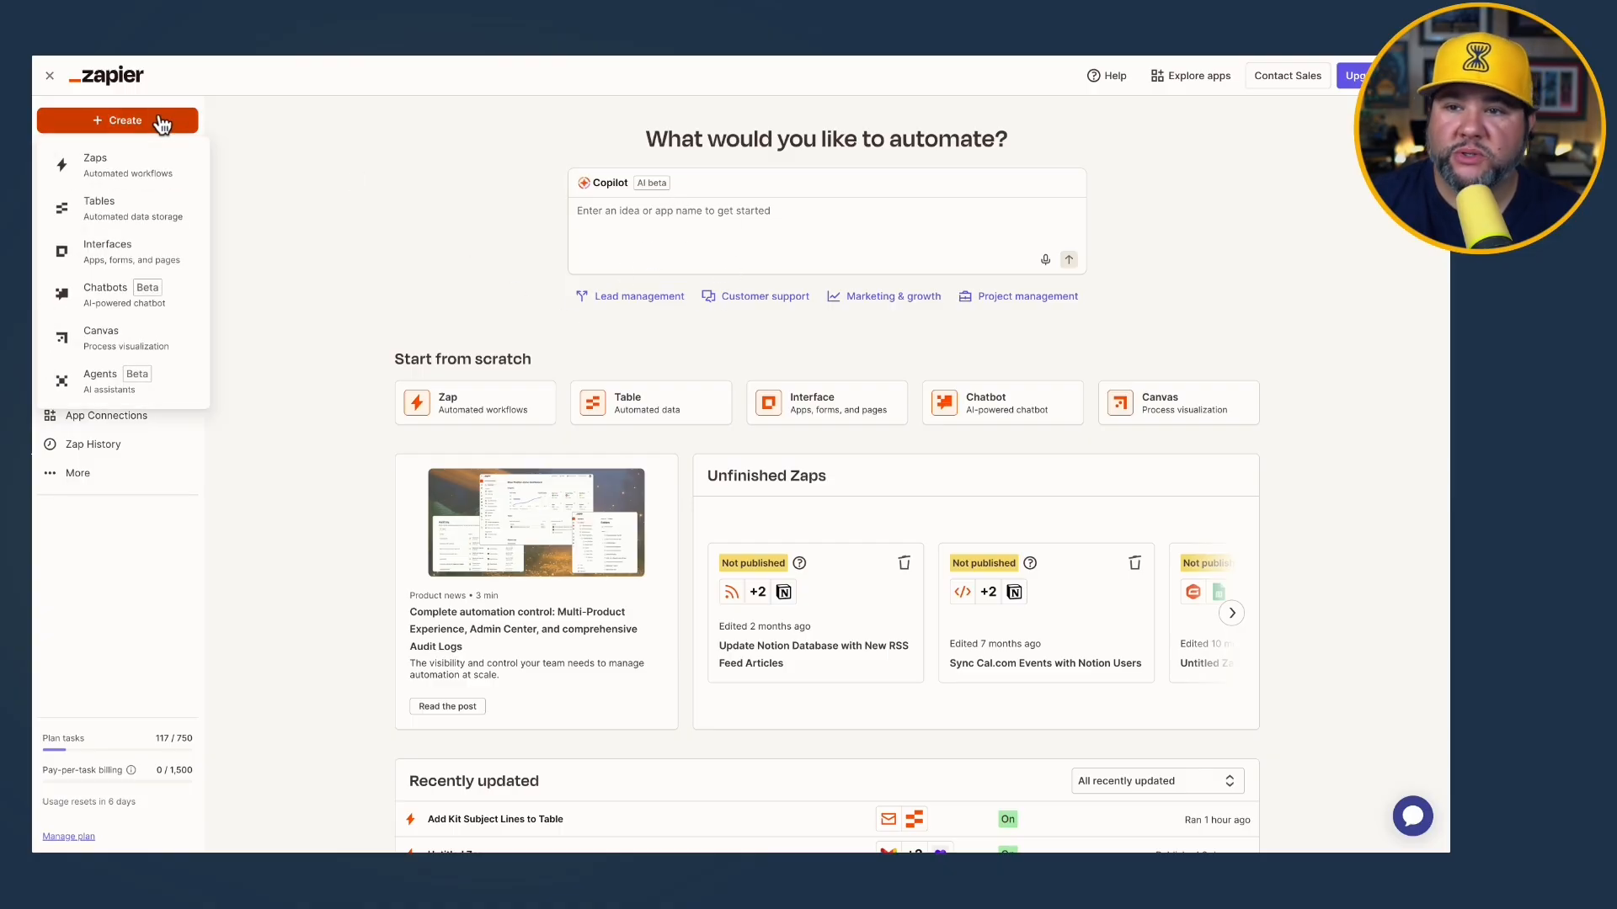
pyautogui.click(112, 173)
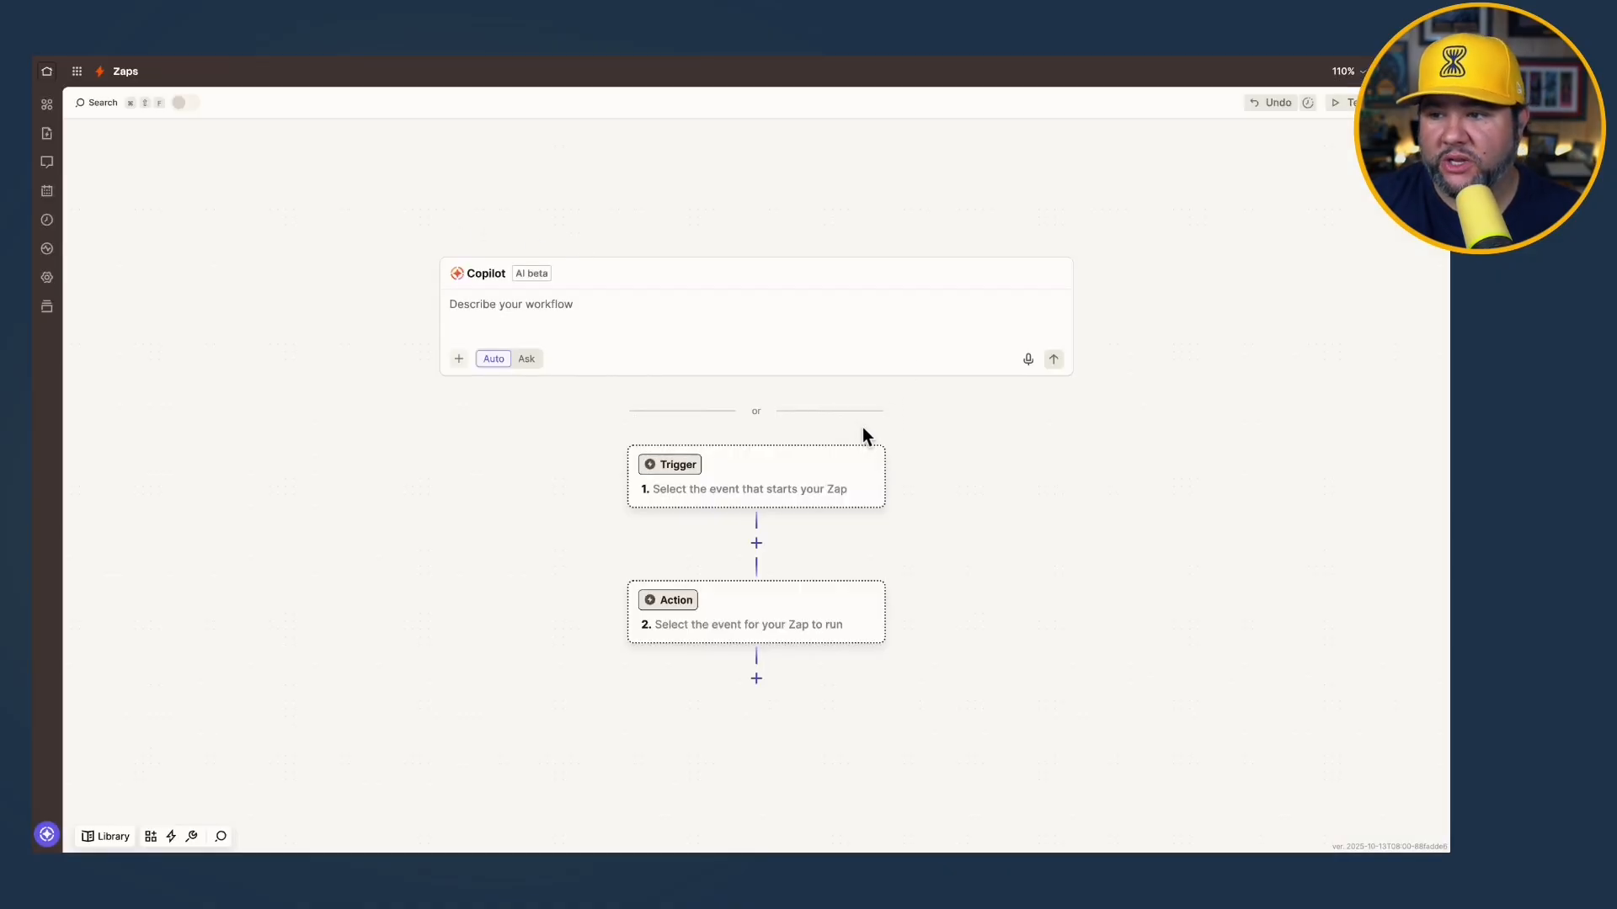
pyautogui.click(740, 492)
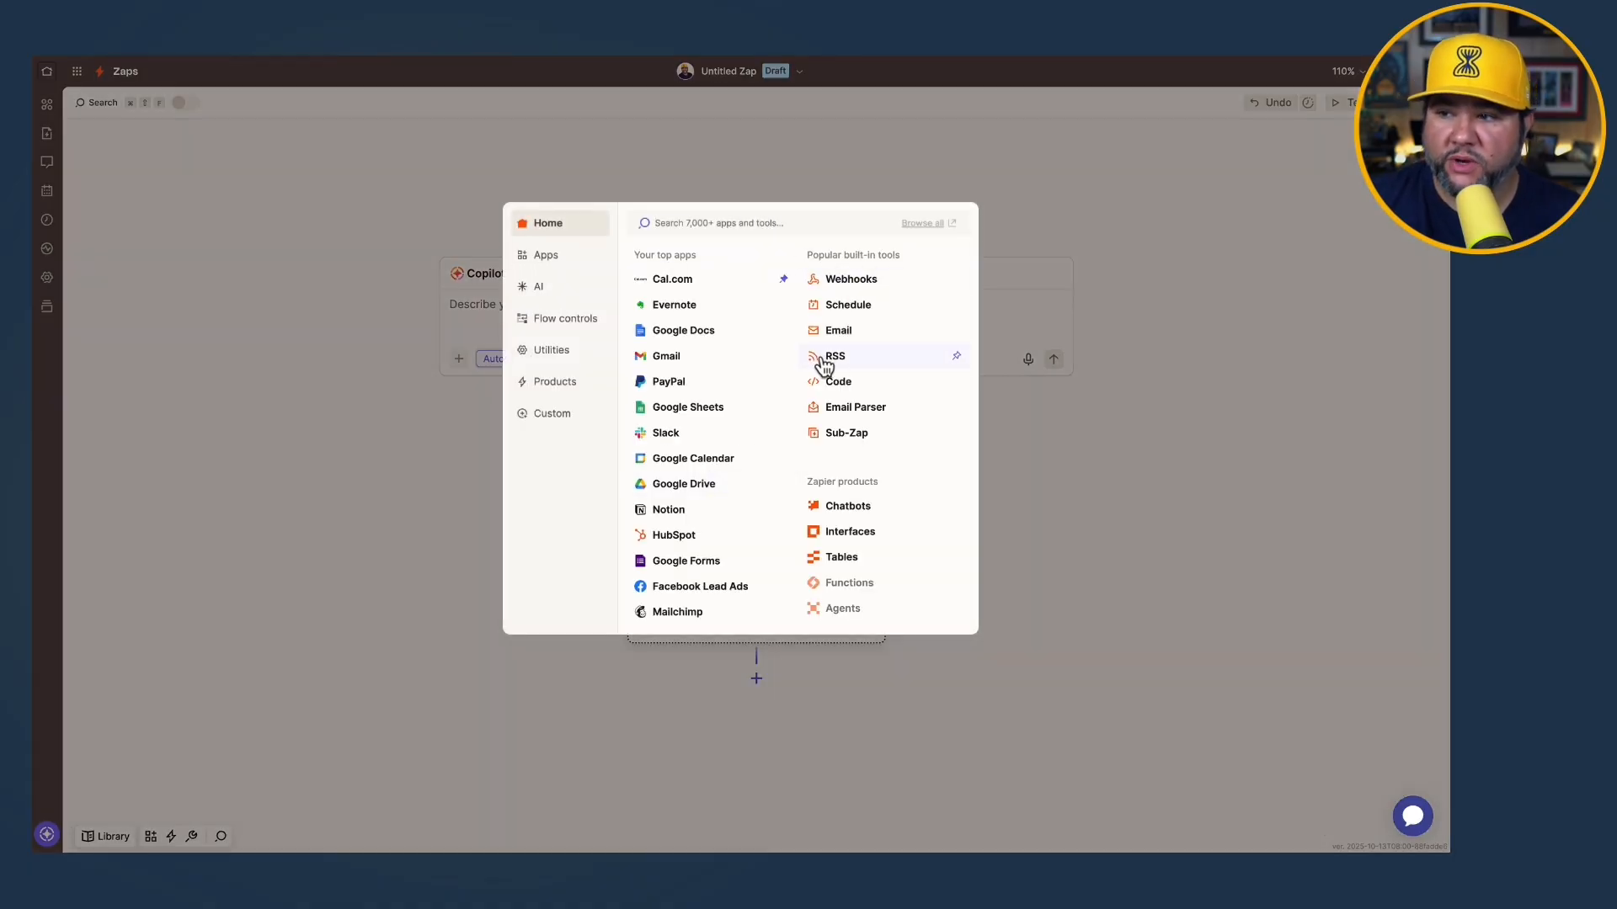
pyautogui.click(838, 368)
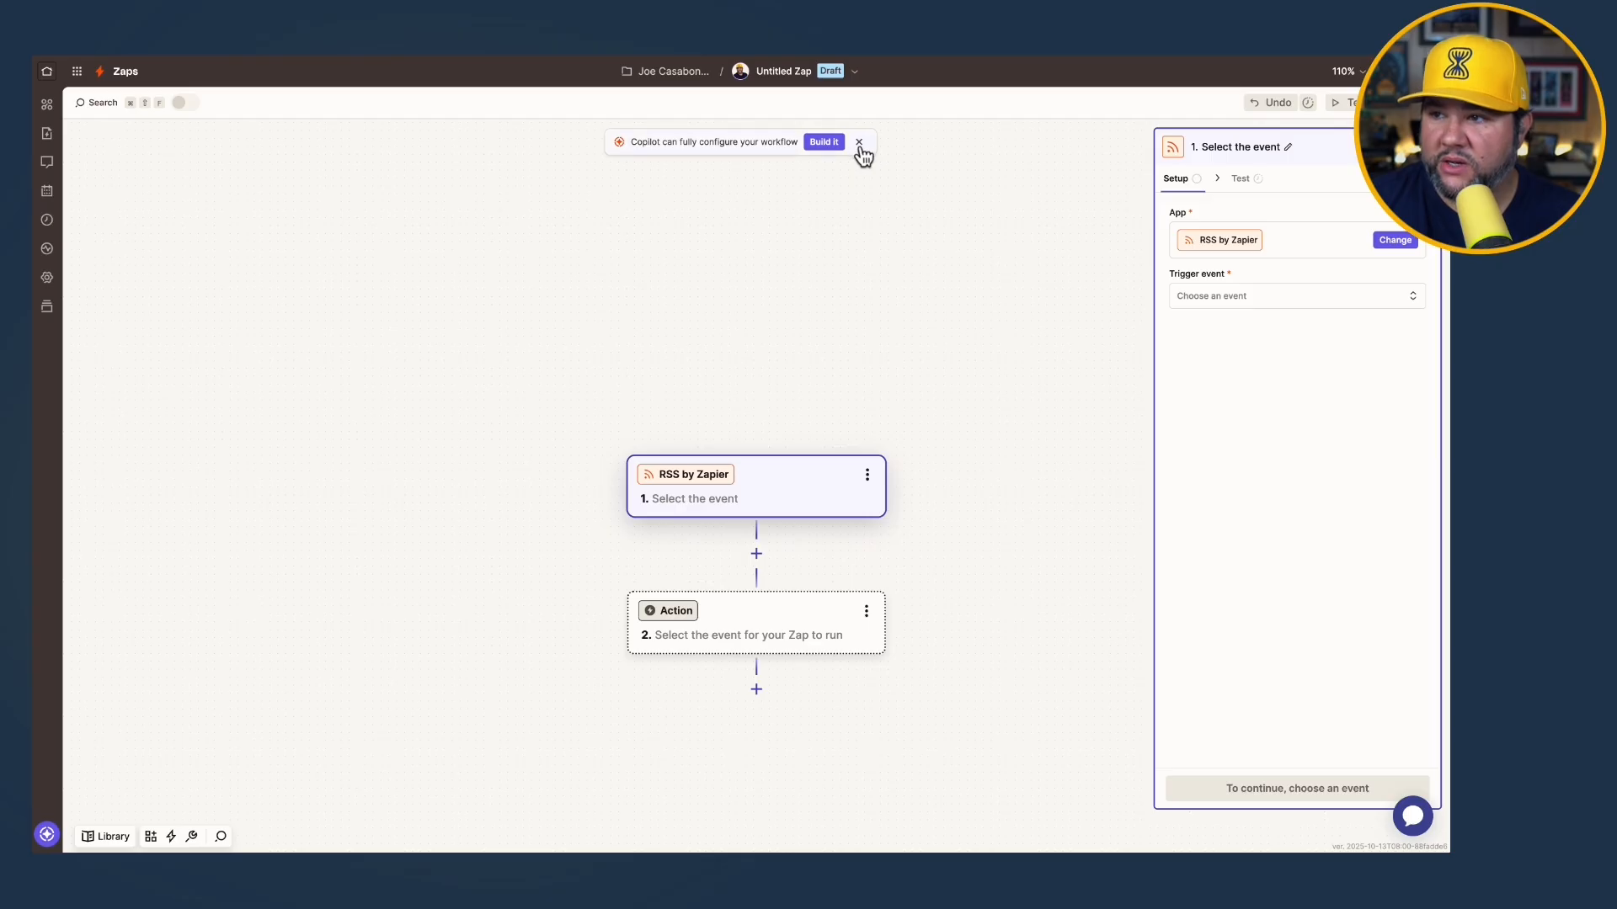
pyautogui.click(859, 142)
# - Set the RSS trigger event to New Item in Feed and proceed to configuring the trigger
pyautogui.press('super+plus')
pyautogui.press('super+plus')
pyautogui.press('super+plus')
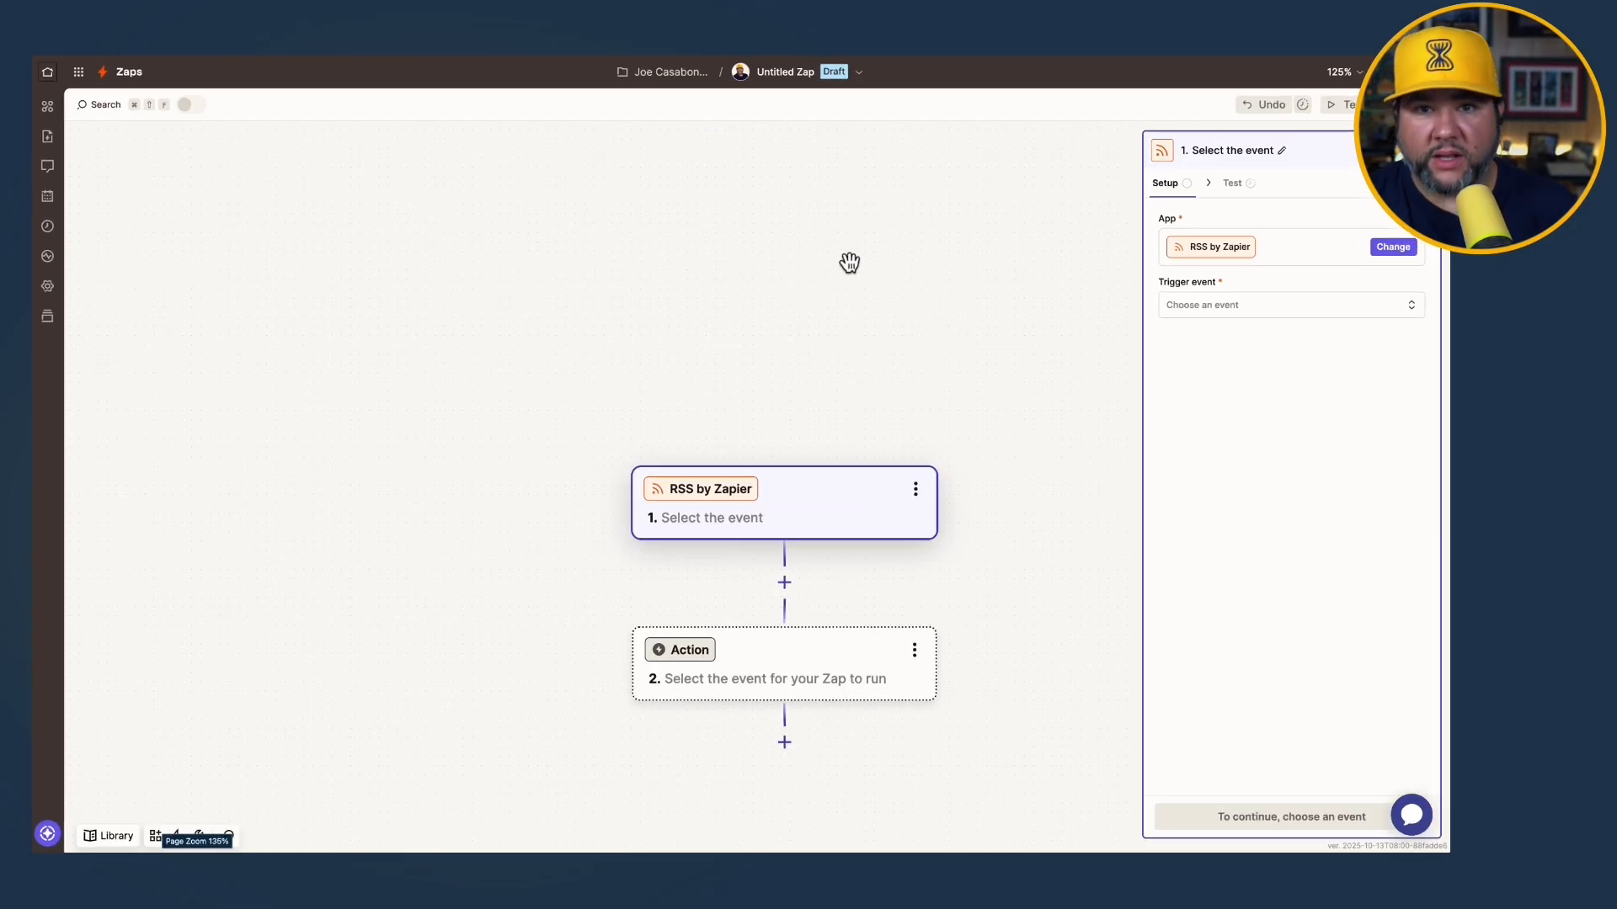
pyautogui.scroll(-1, 998, 371)
pyautogui.scroll(-2, 998, 371)
pyautogui.hscroll(3, 998, 371)
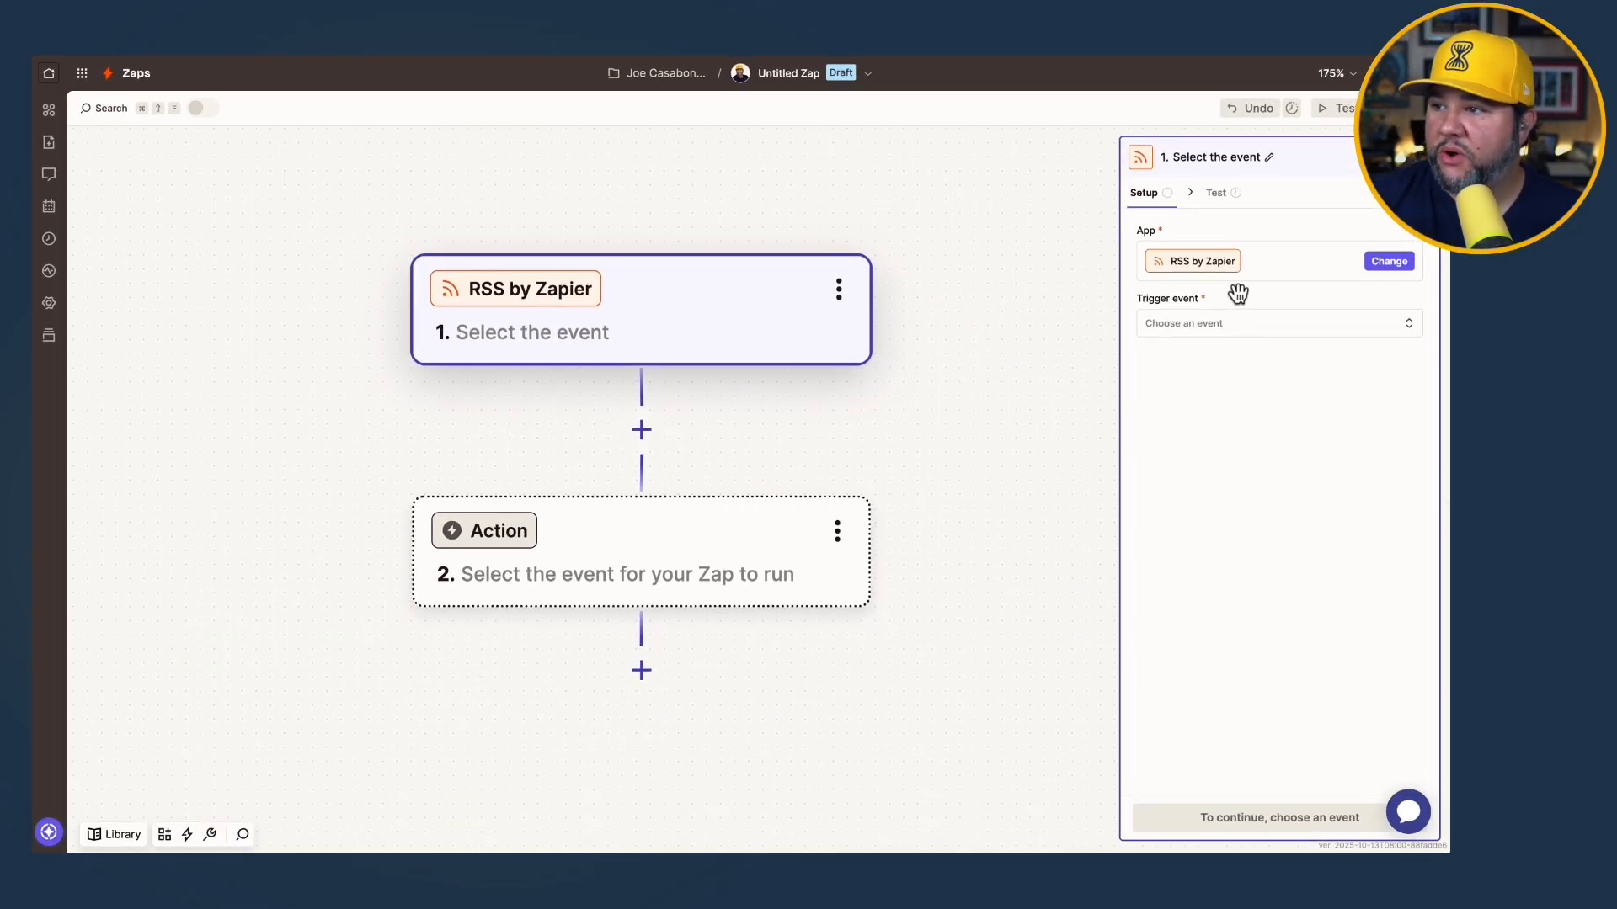
pyautogui.click(1211, 325)
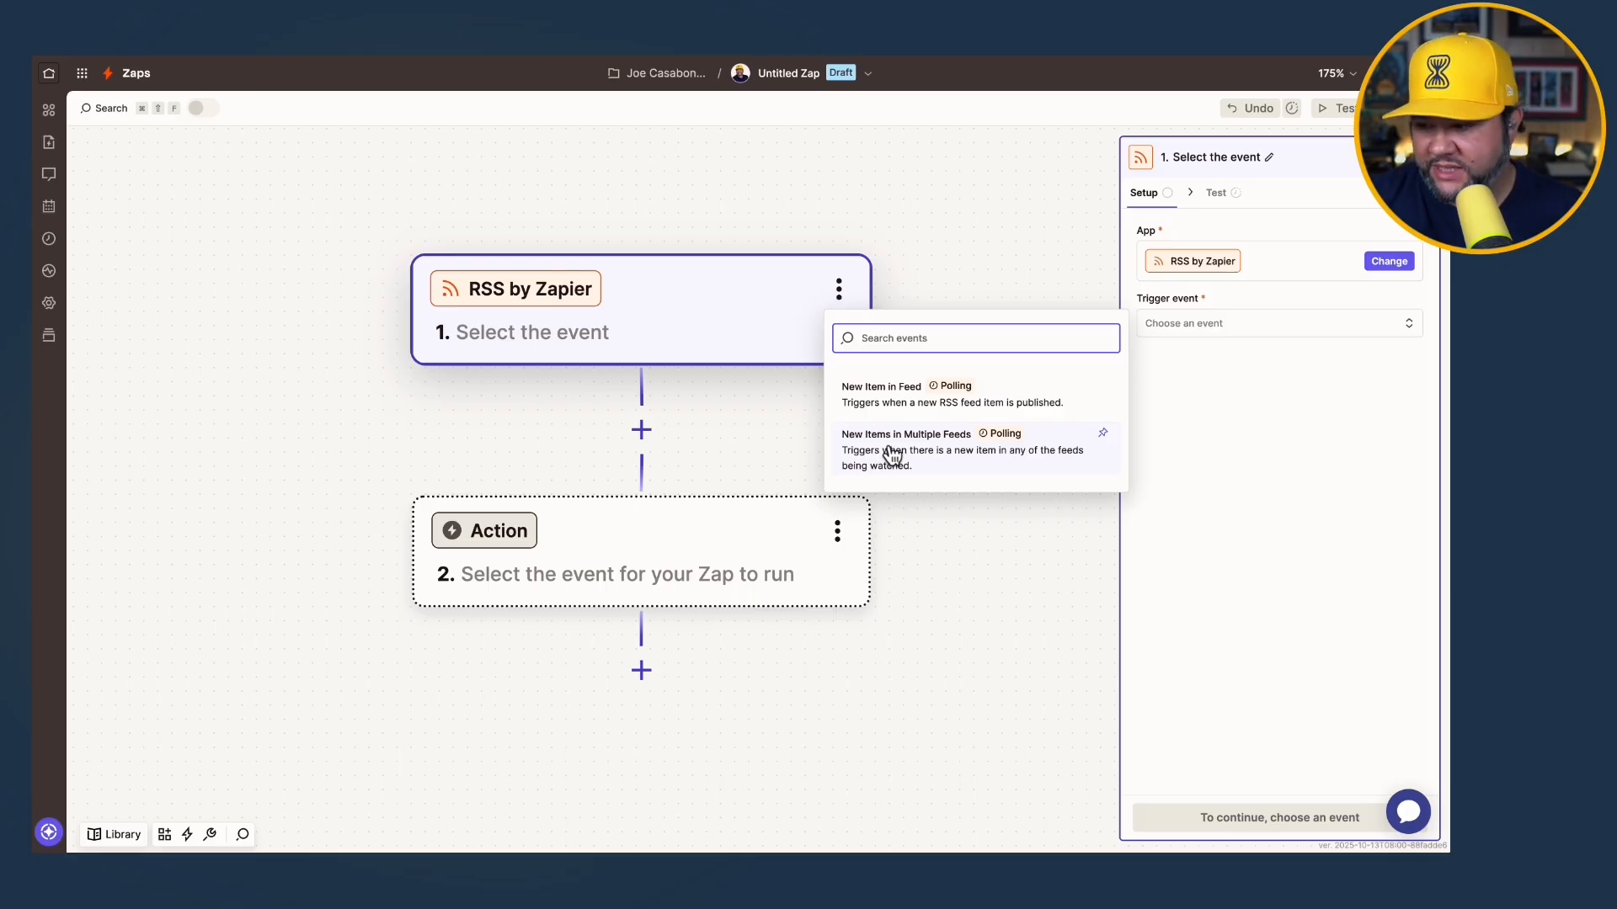
pyautogui.click(898, 396)
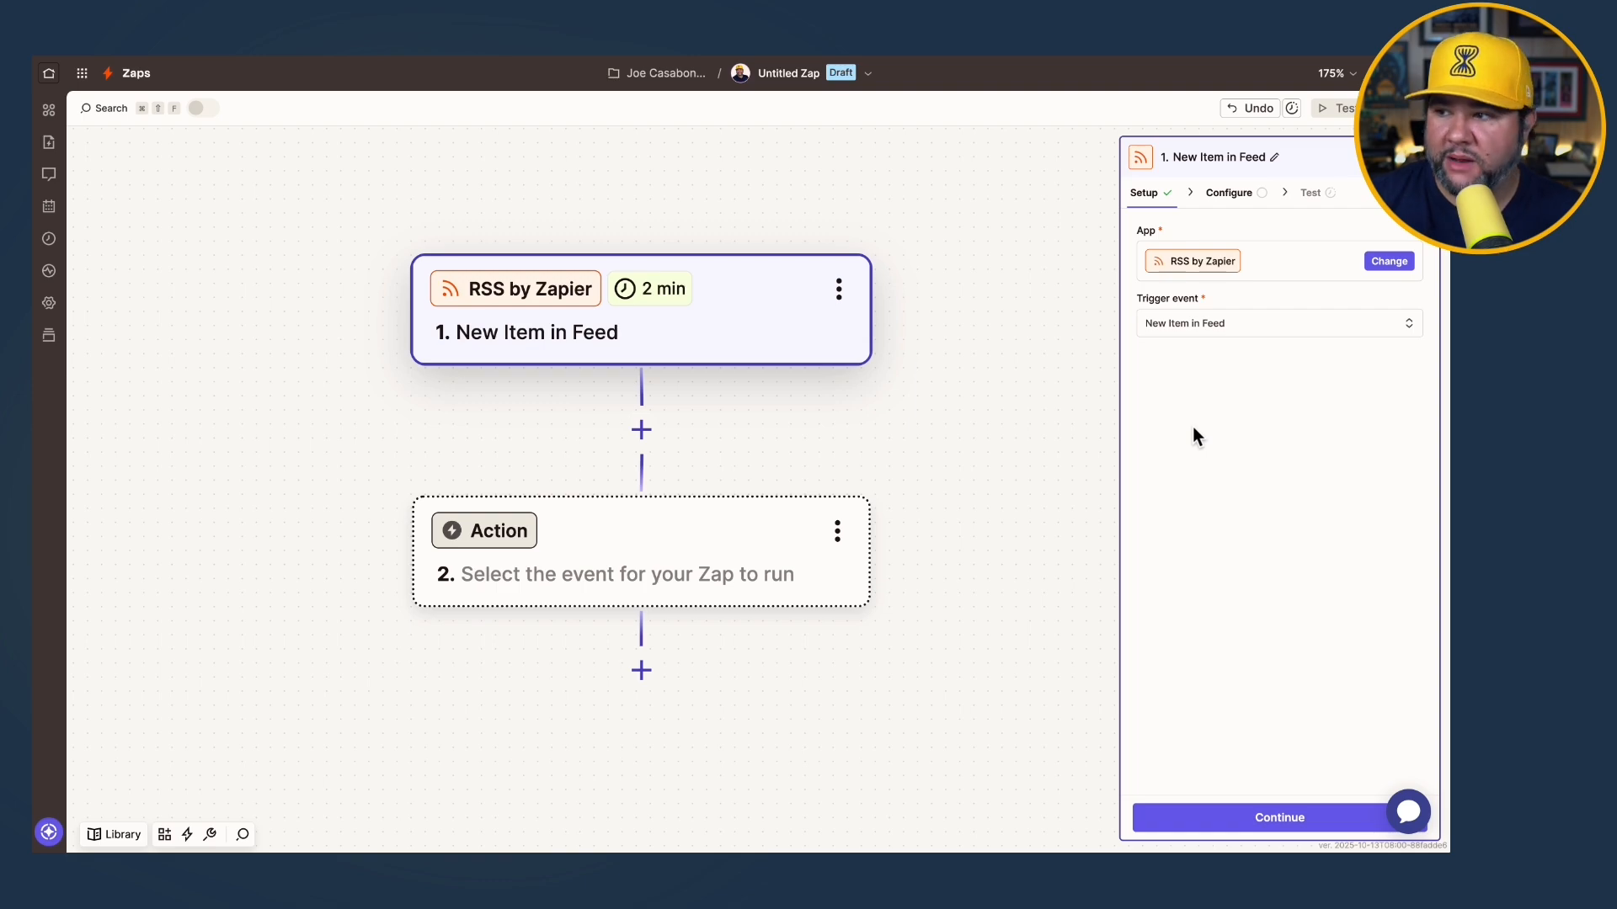
pyautogui.click(1236, 809)
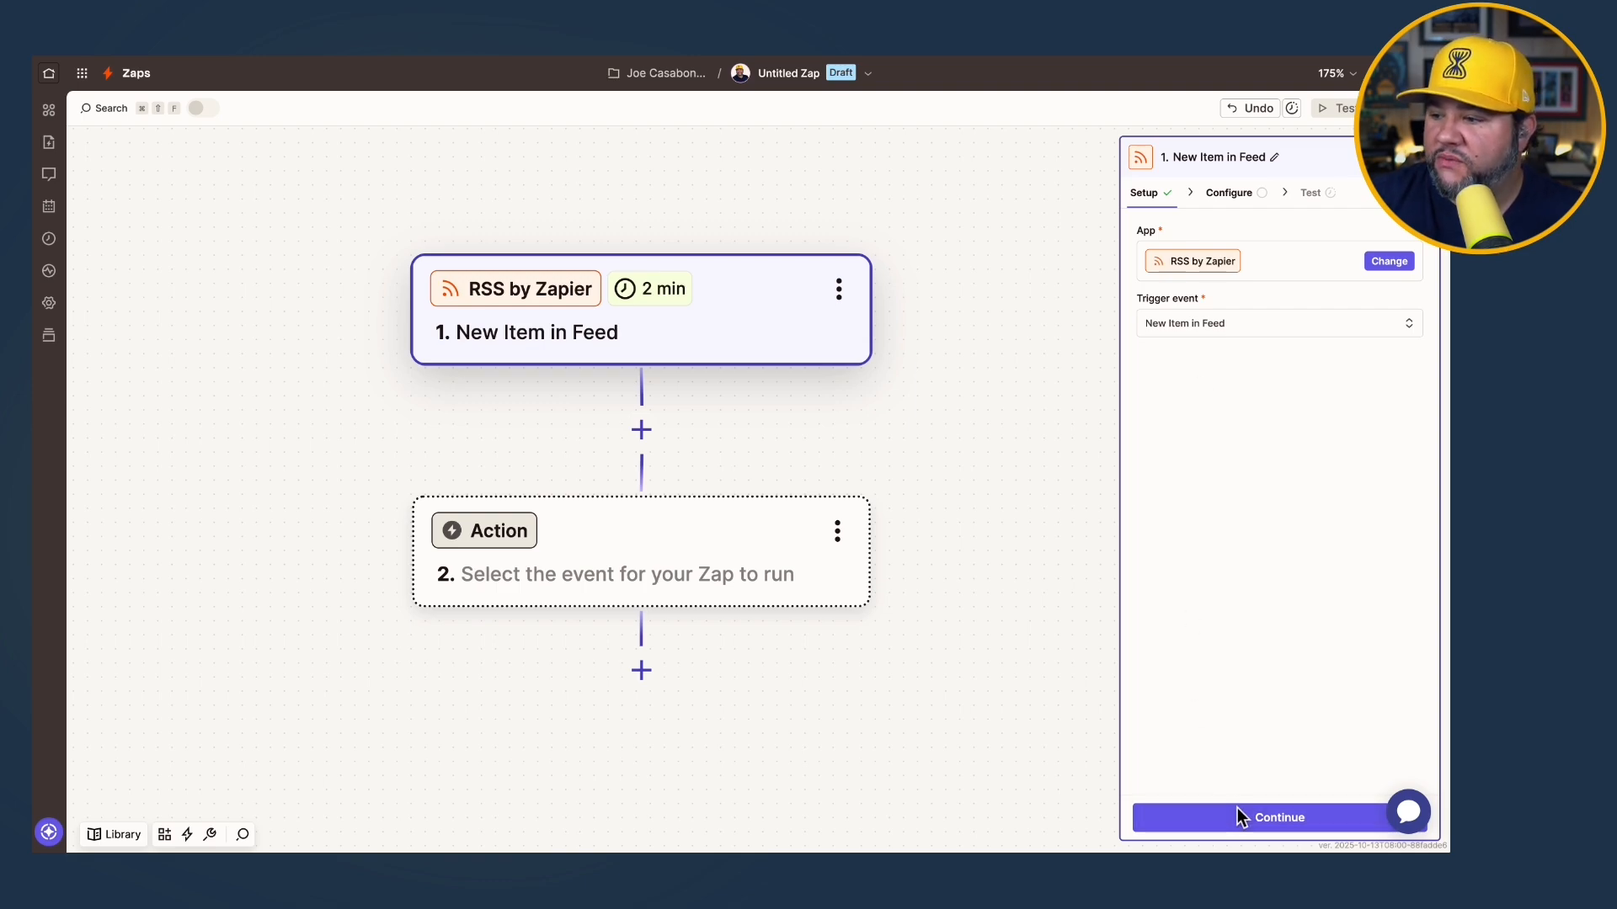
pyautogui.click(1230, 258)
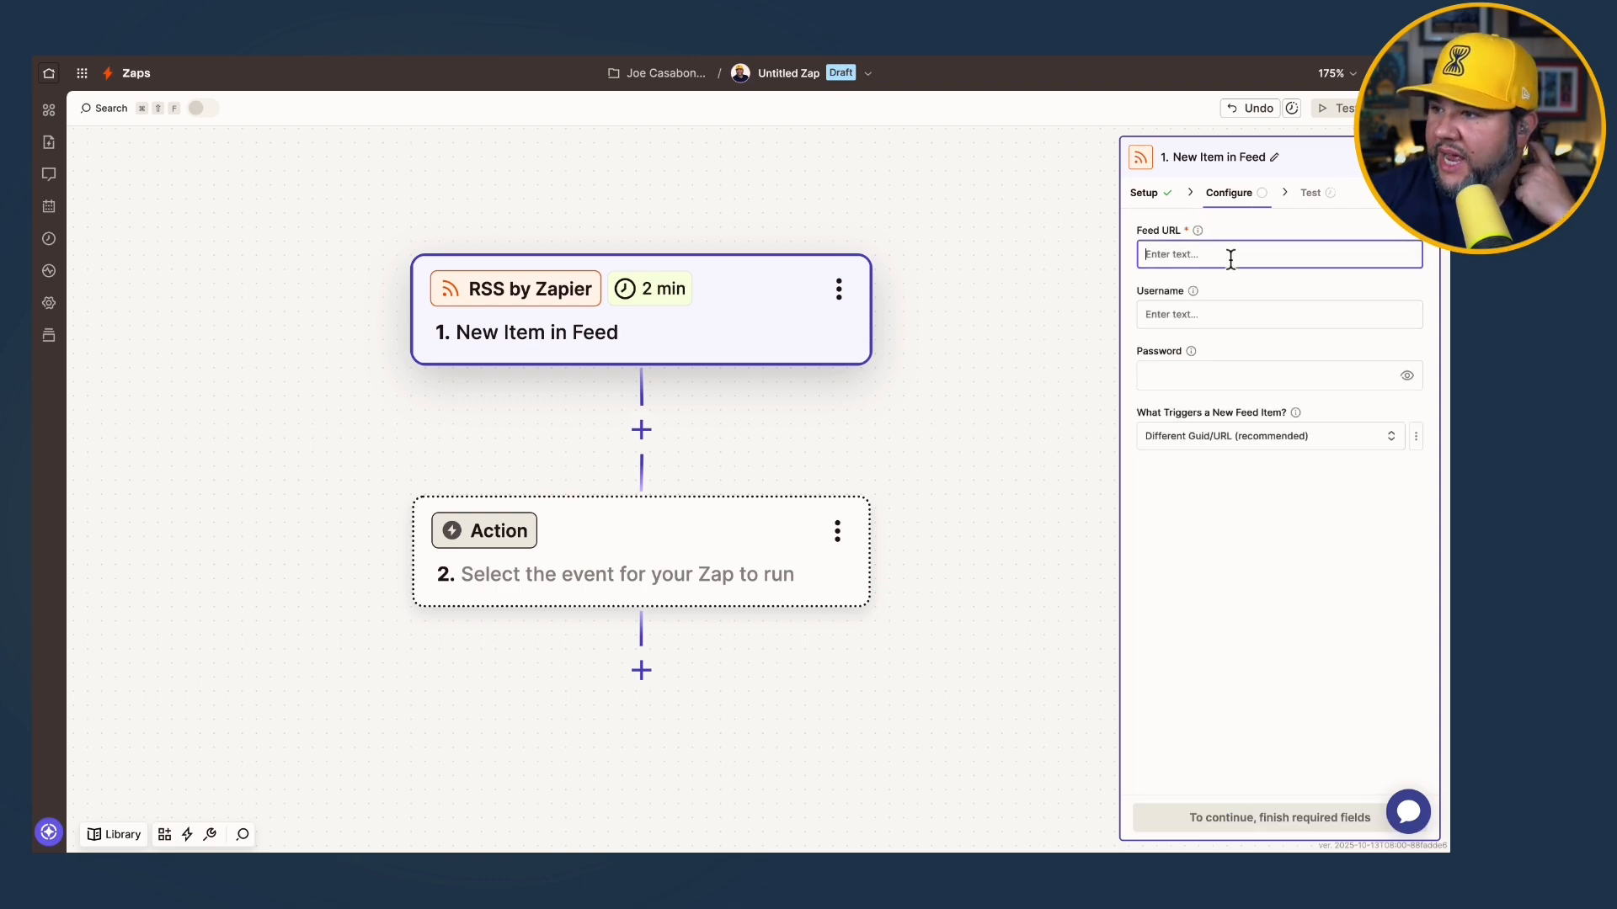
pyautogui.write('https://feeds.transistor.fm/how-i-built-it')
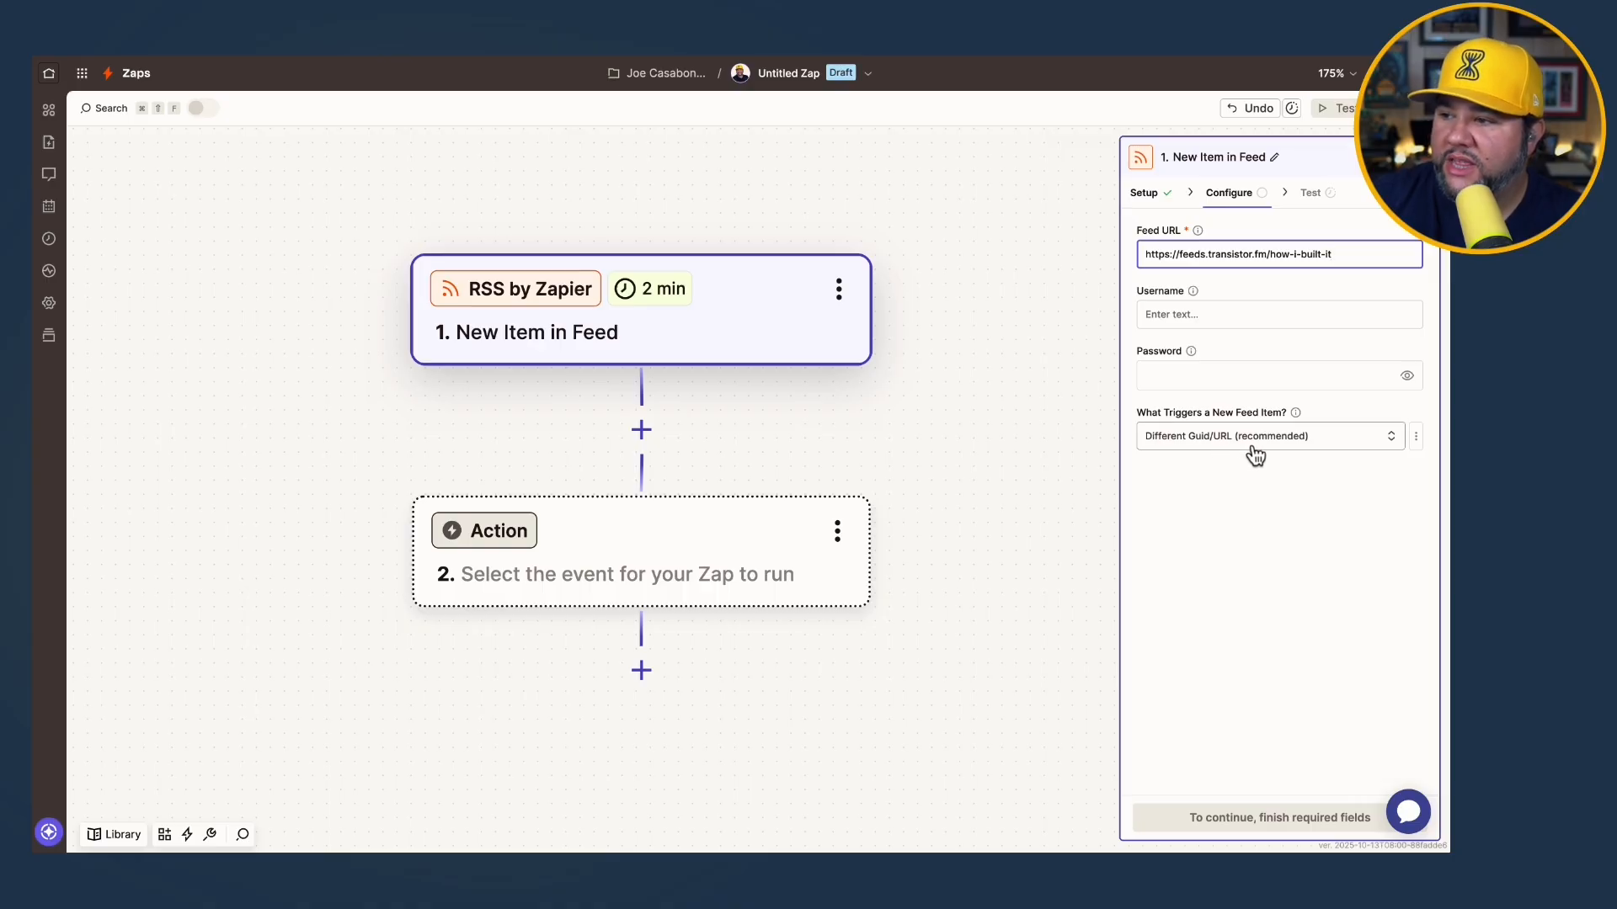
pyautogui.click(1227, 438)
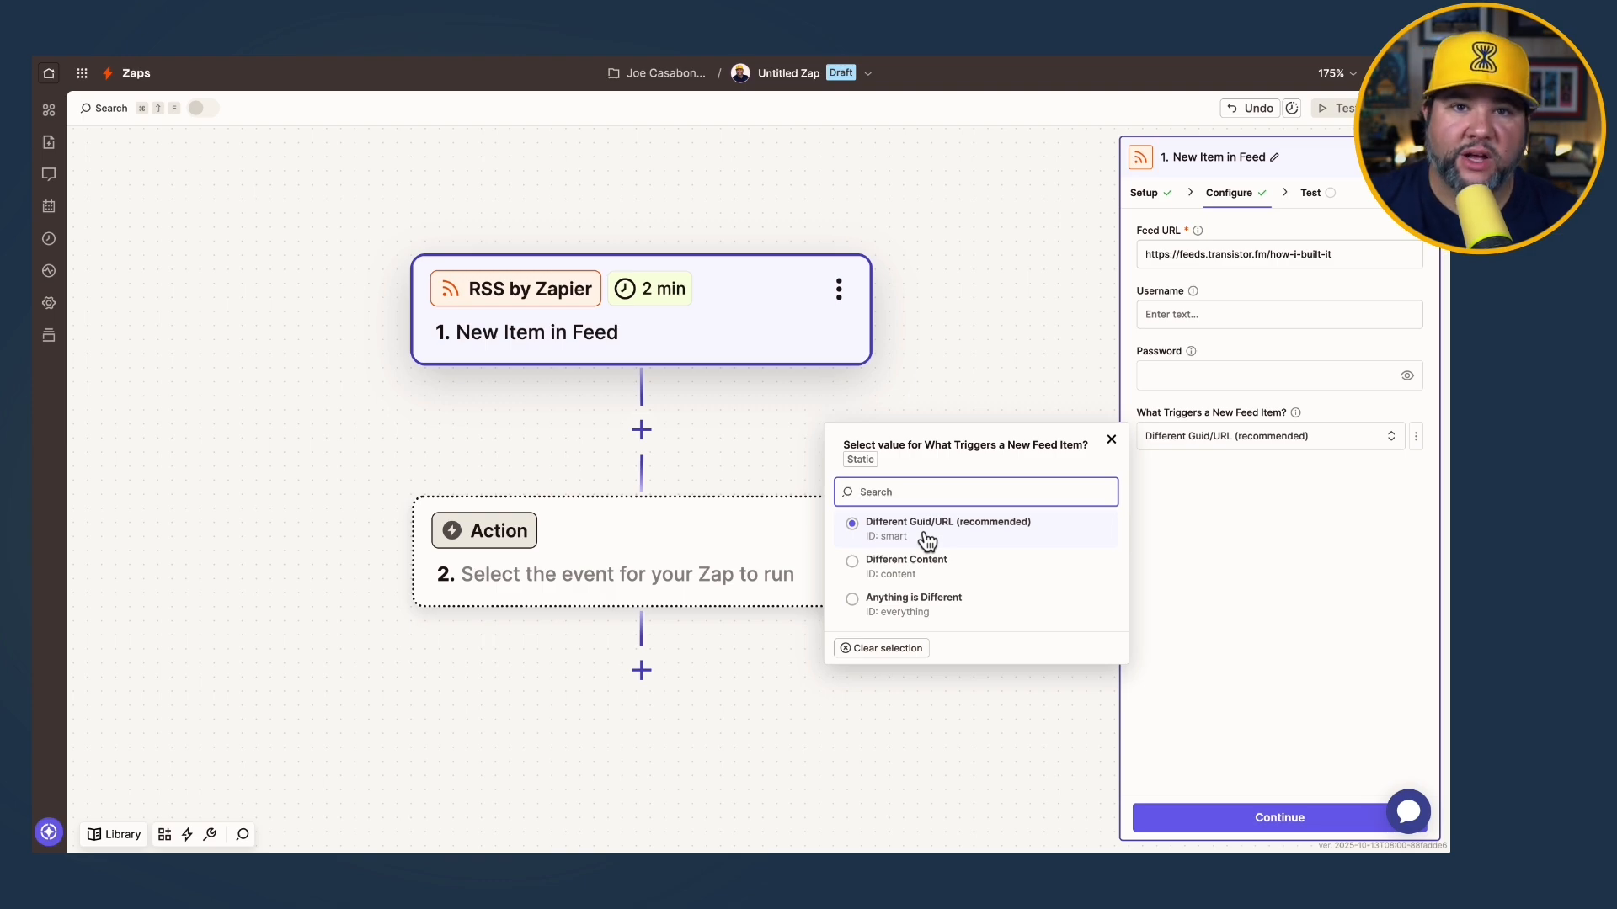
pyautogui.click(1307, 587)
pyautogui.click(1281, 814)
# - Test the RSS trigger, review the data of the Feed C record and continue with that record
pyautogui.click(1265, 815)
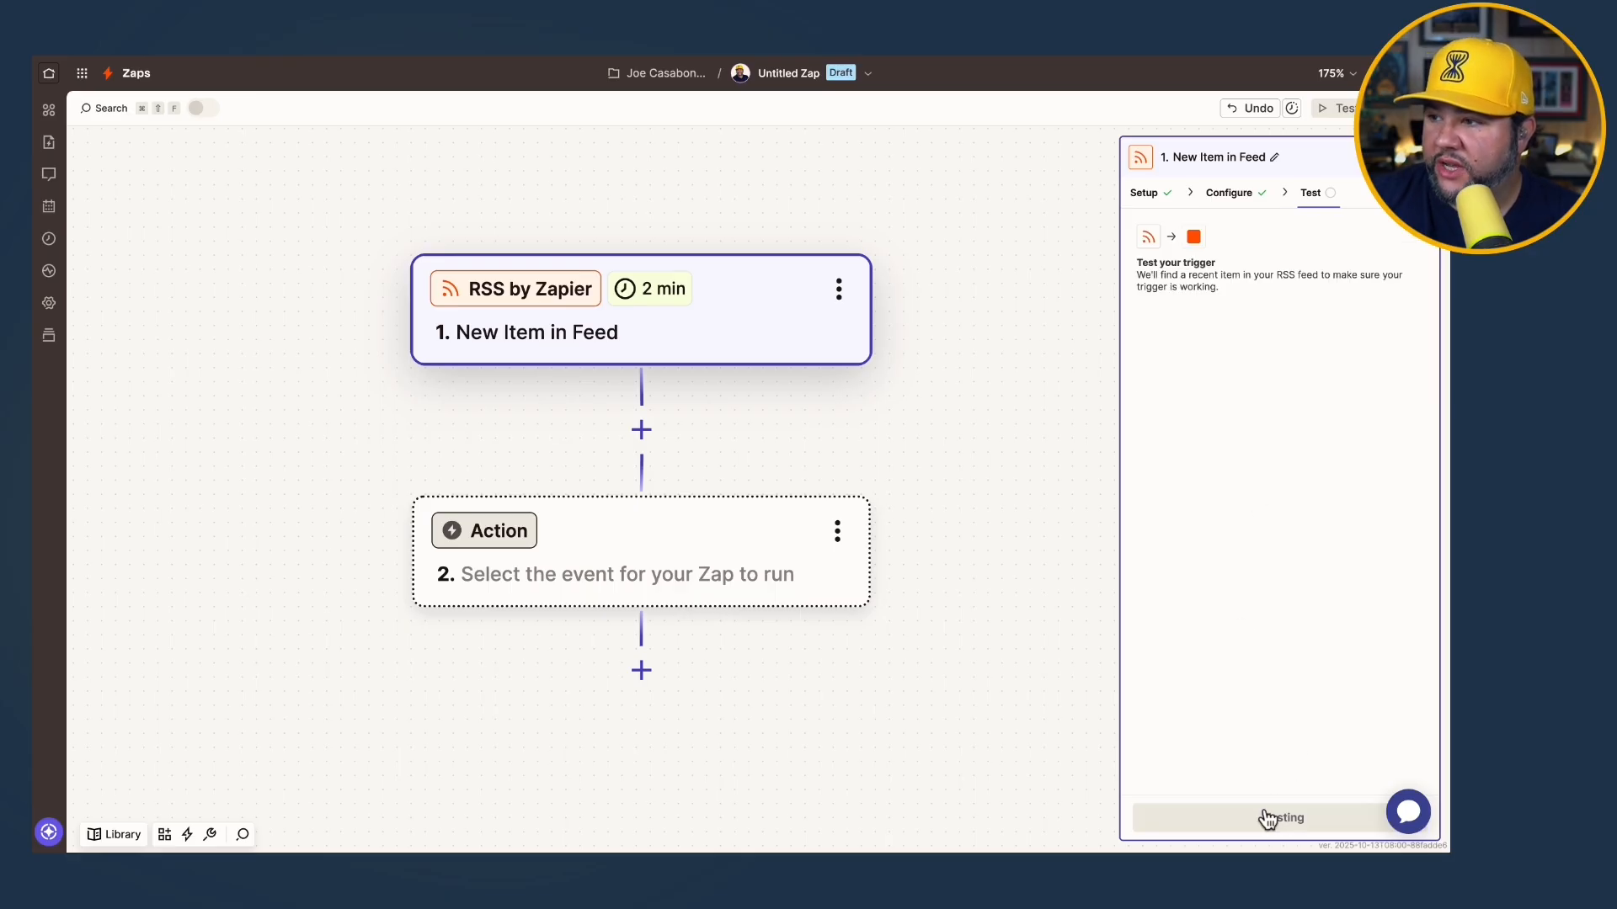
pyautogui.moveTo(1301, 381)
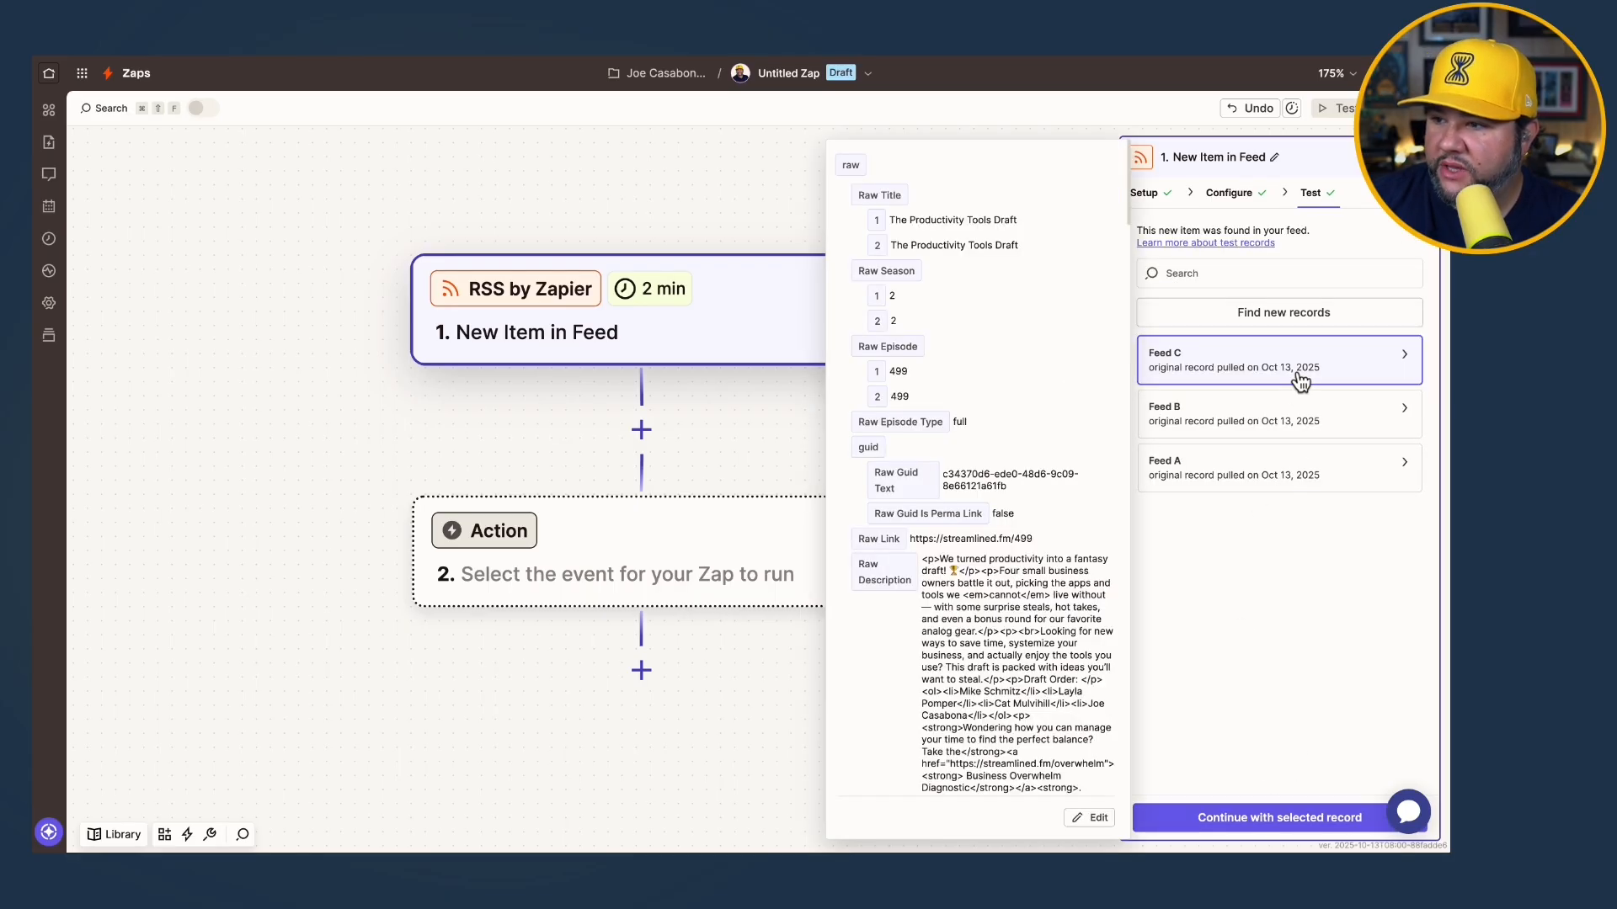
pyautogui.scroll(-2, 974, 604)
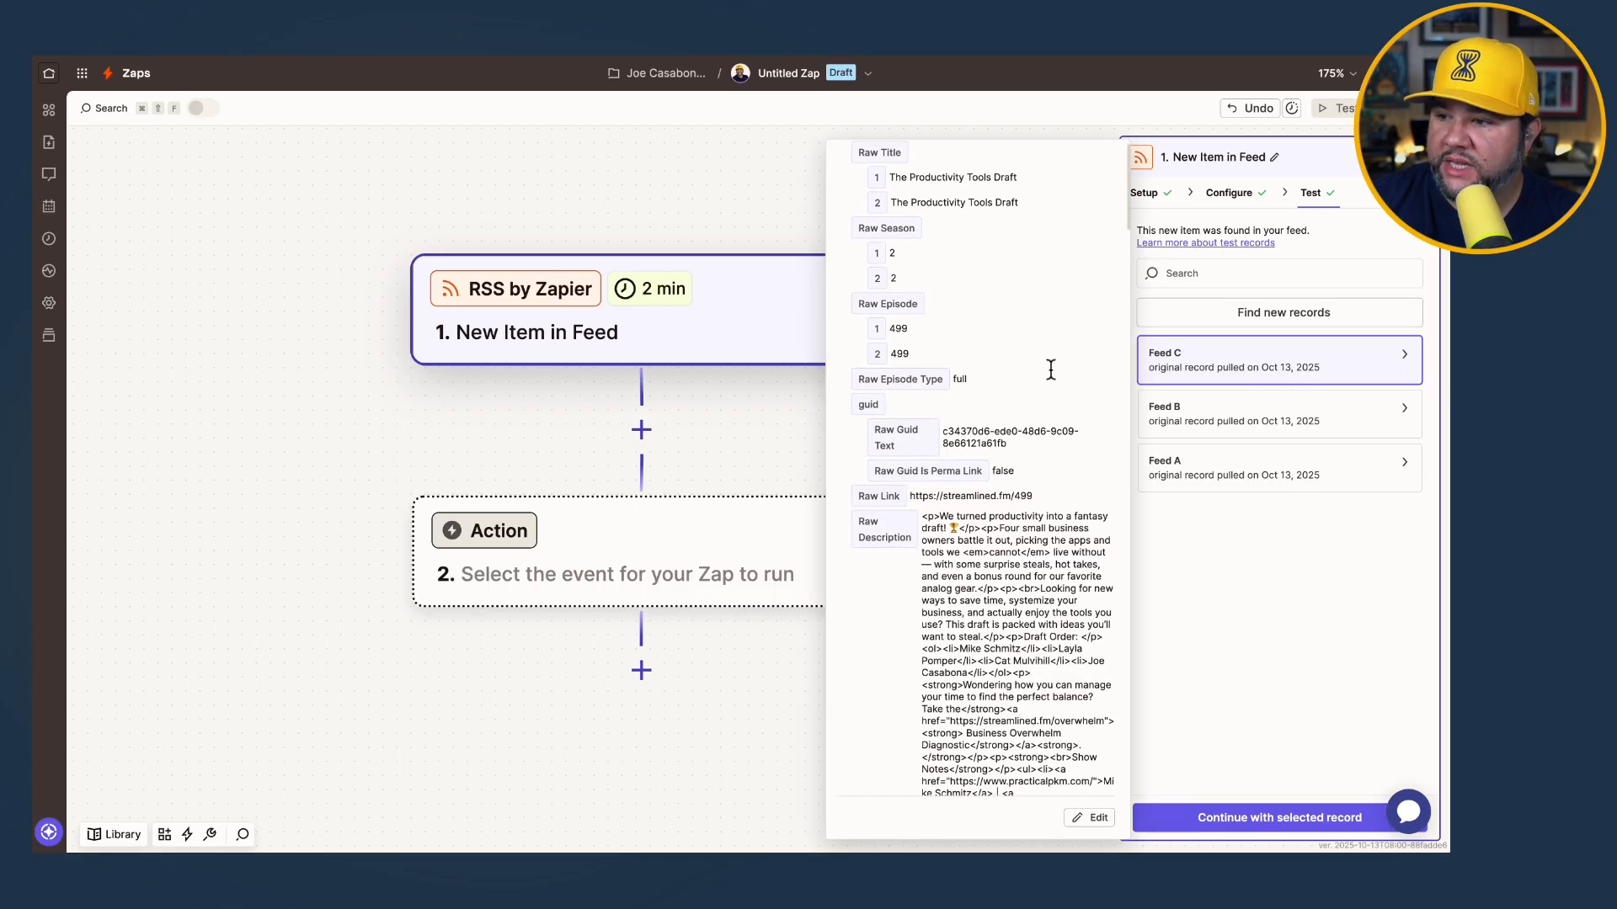
pyautogui.scroll(2, 1034, 359)
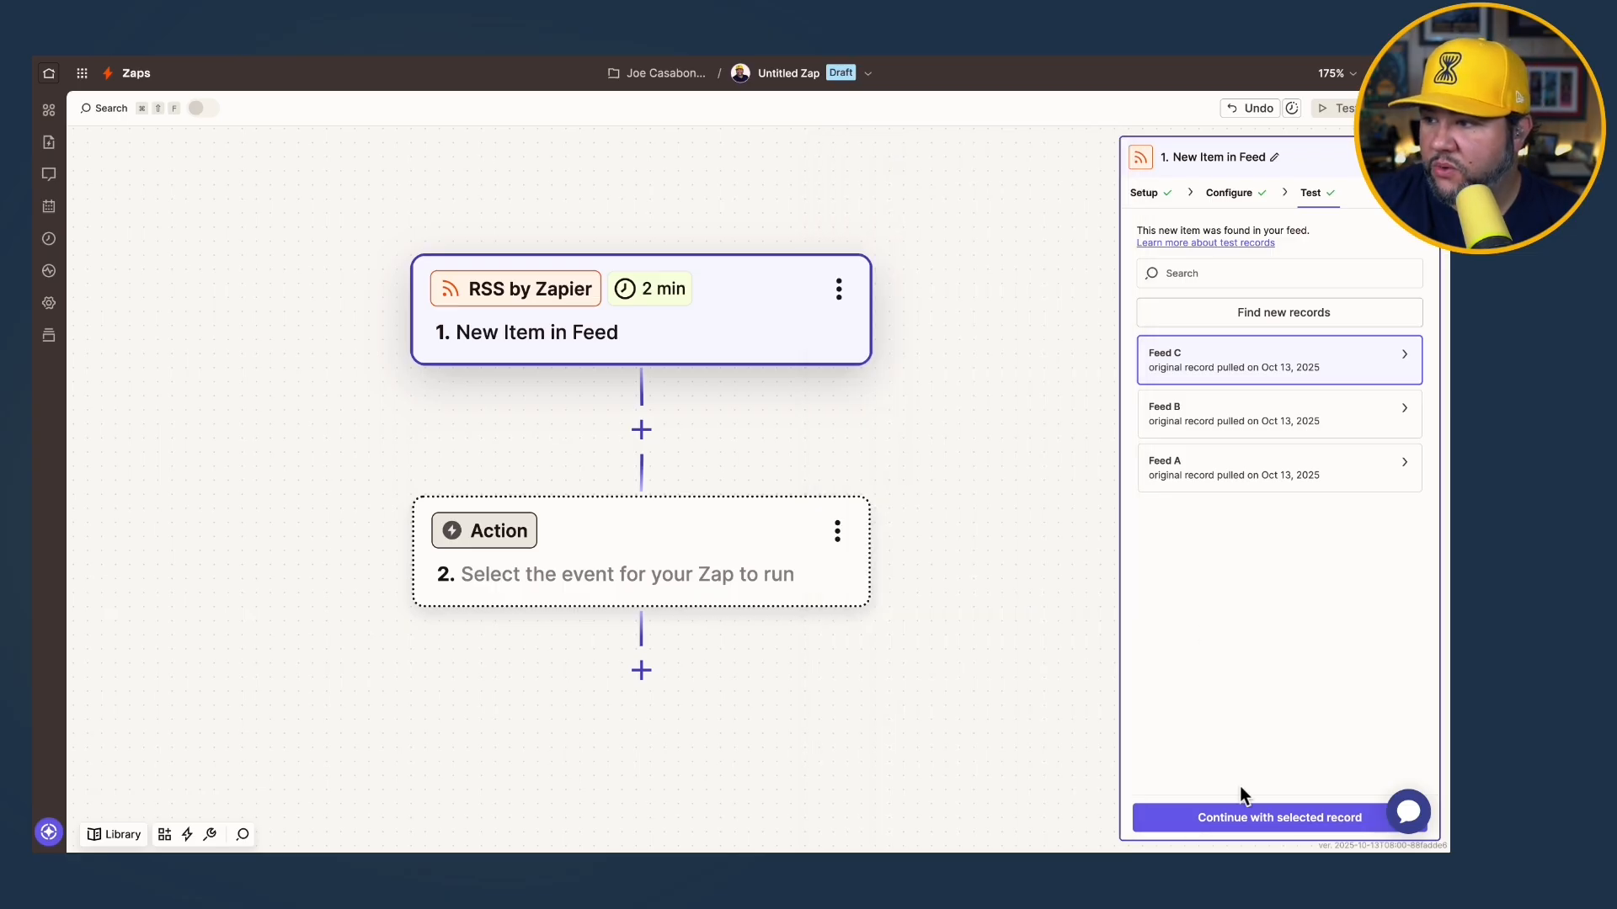
pyautogui.click(1247, 814)
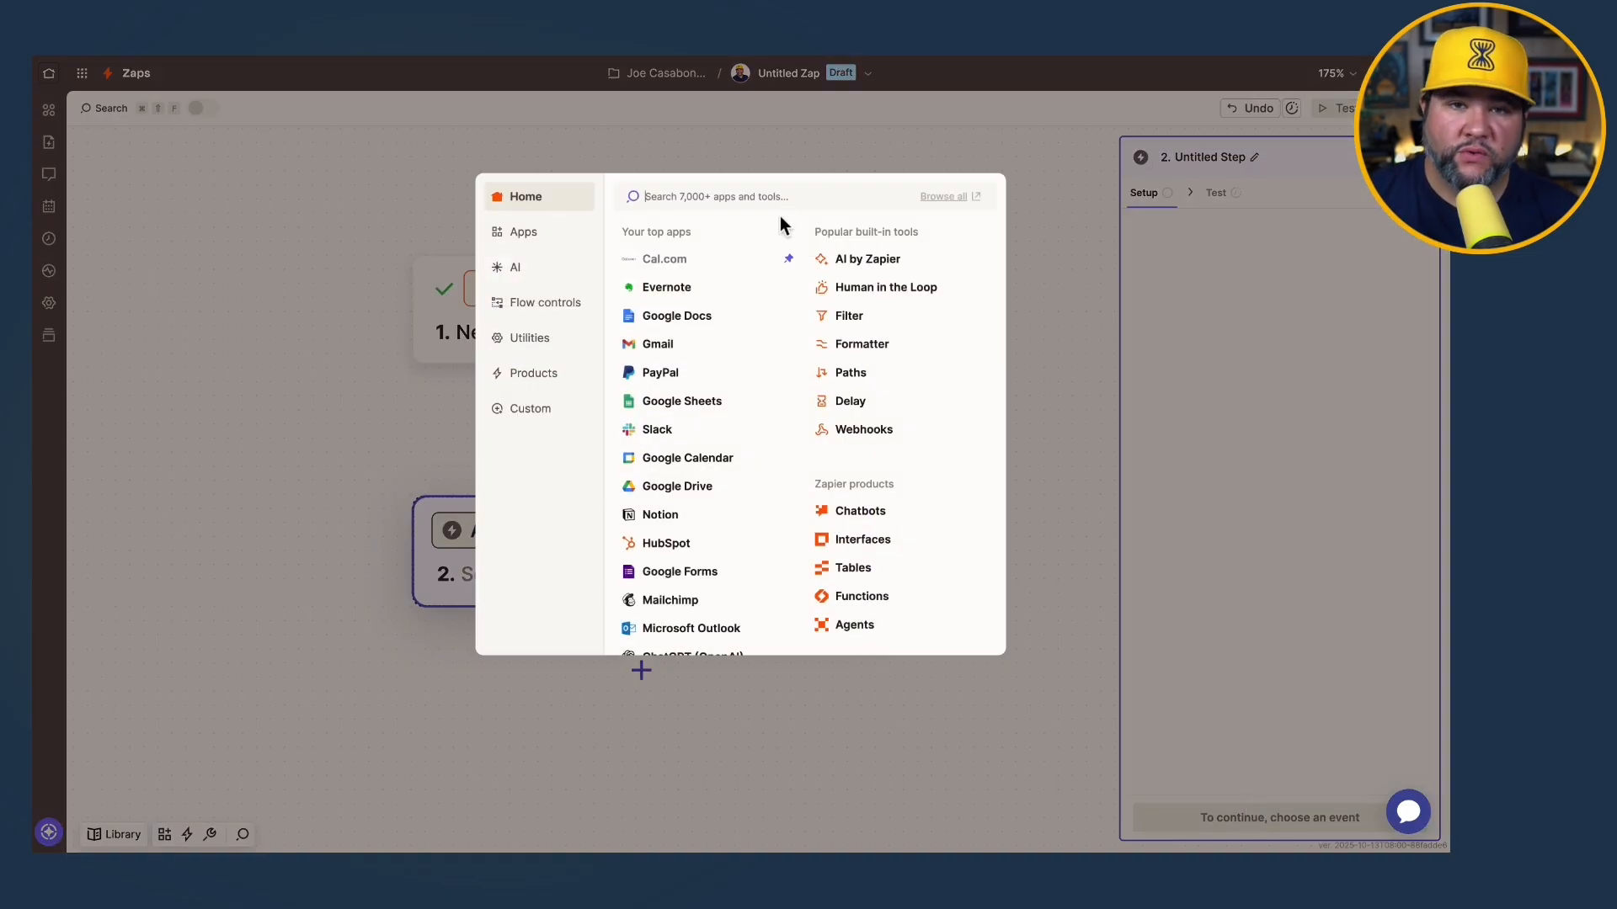
# - Find WordPress in the app picker and use it as the app for the Zap's action
pyautogui.write('wr')
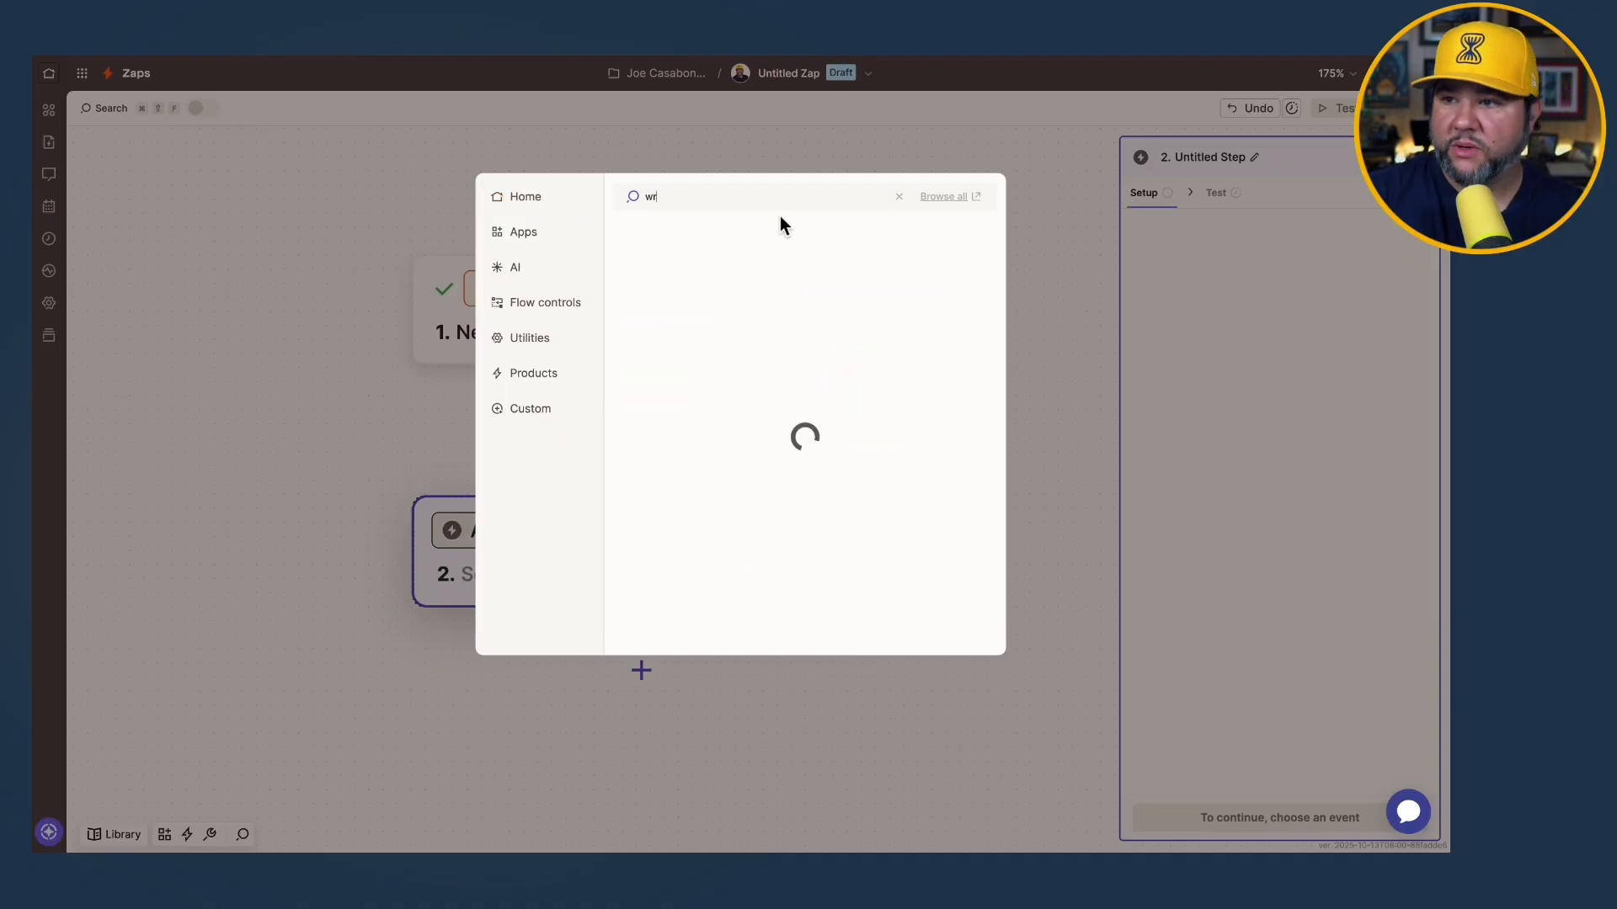
pyautogui.write('ordp')
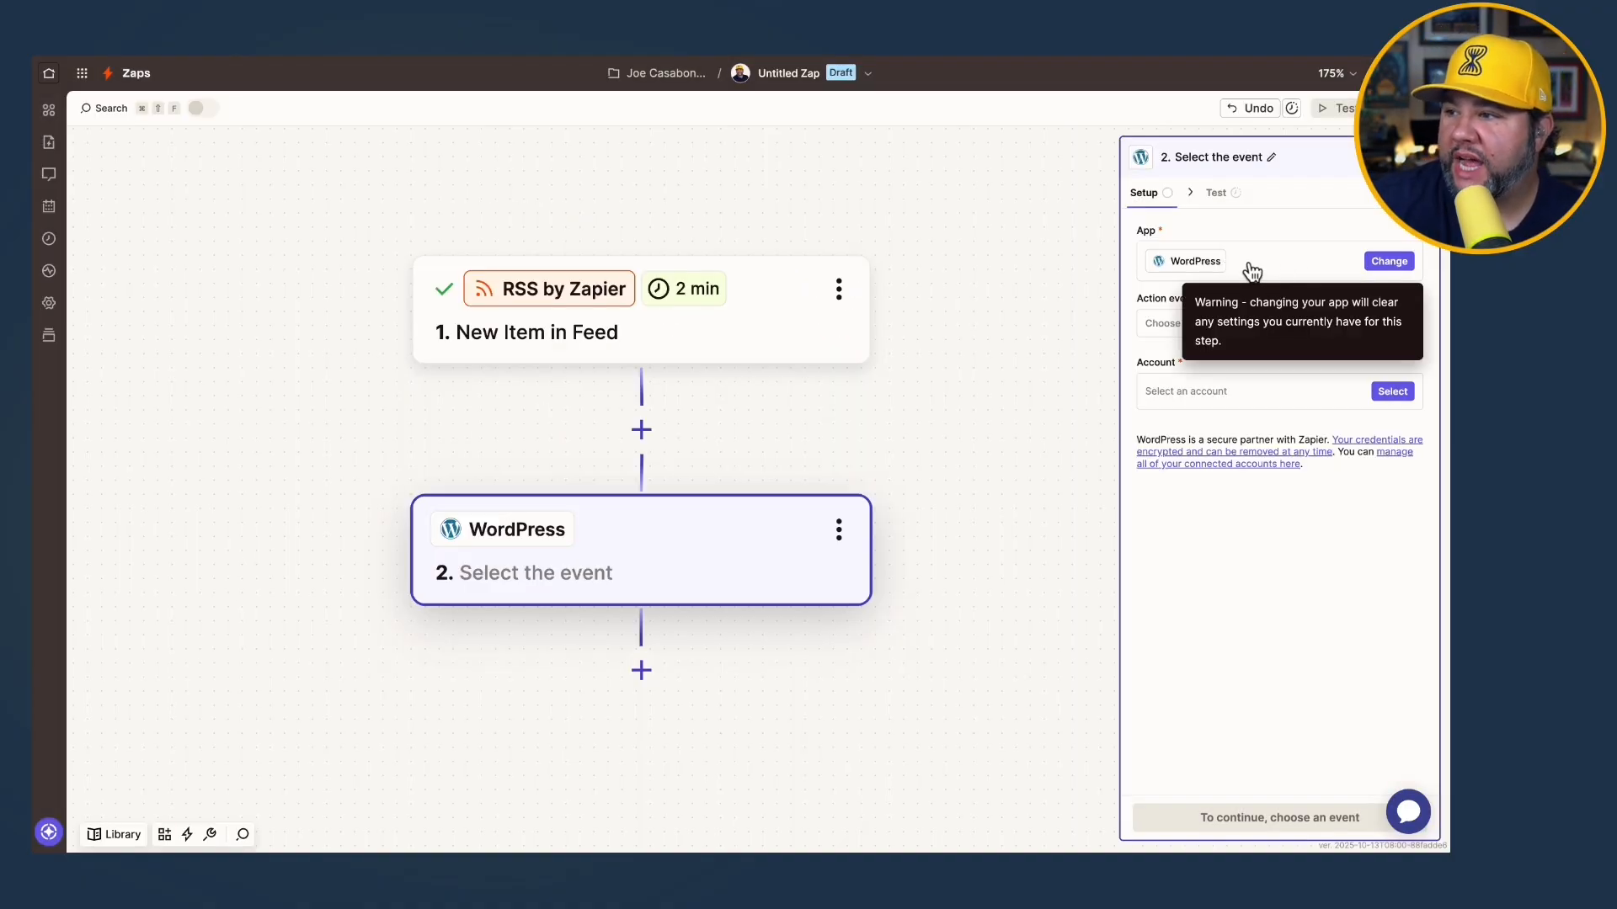
pyautogui.click(1196, 263)
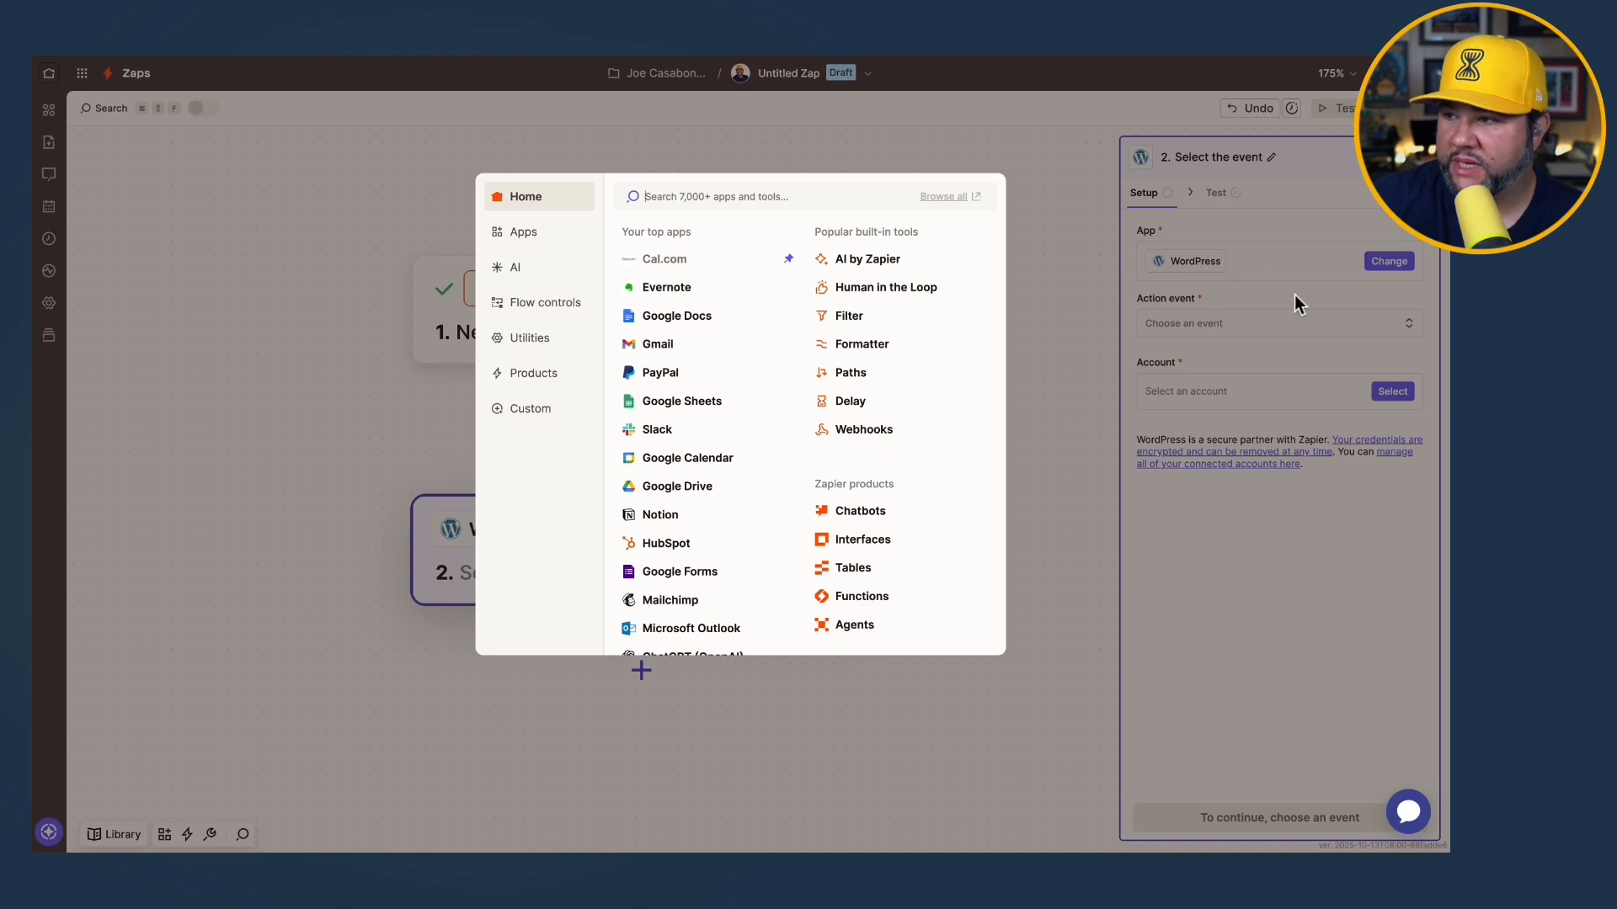
pyautogui.click(1297, 301)
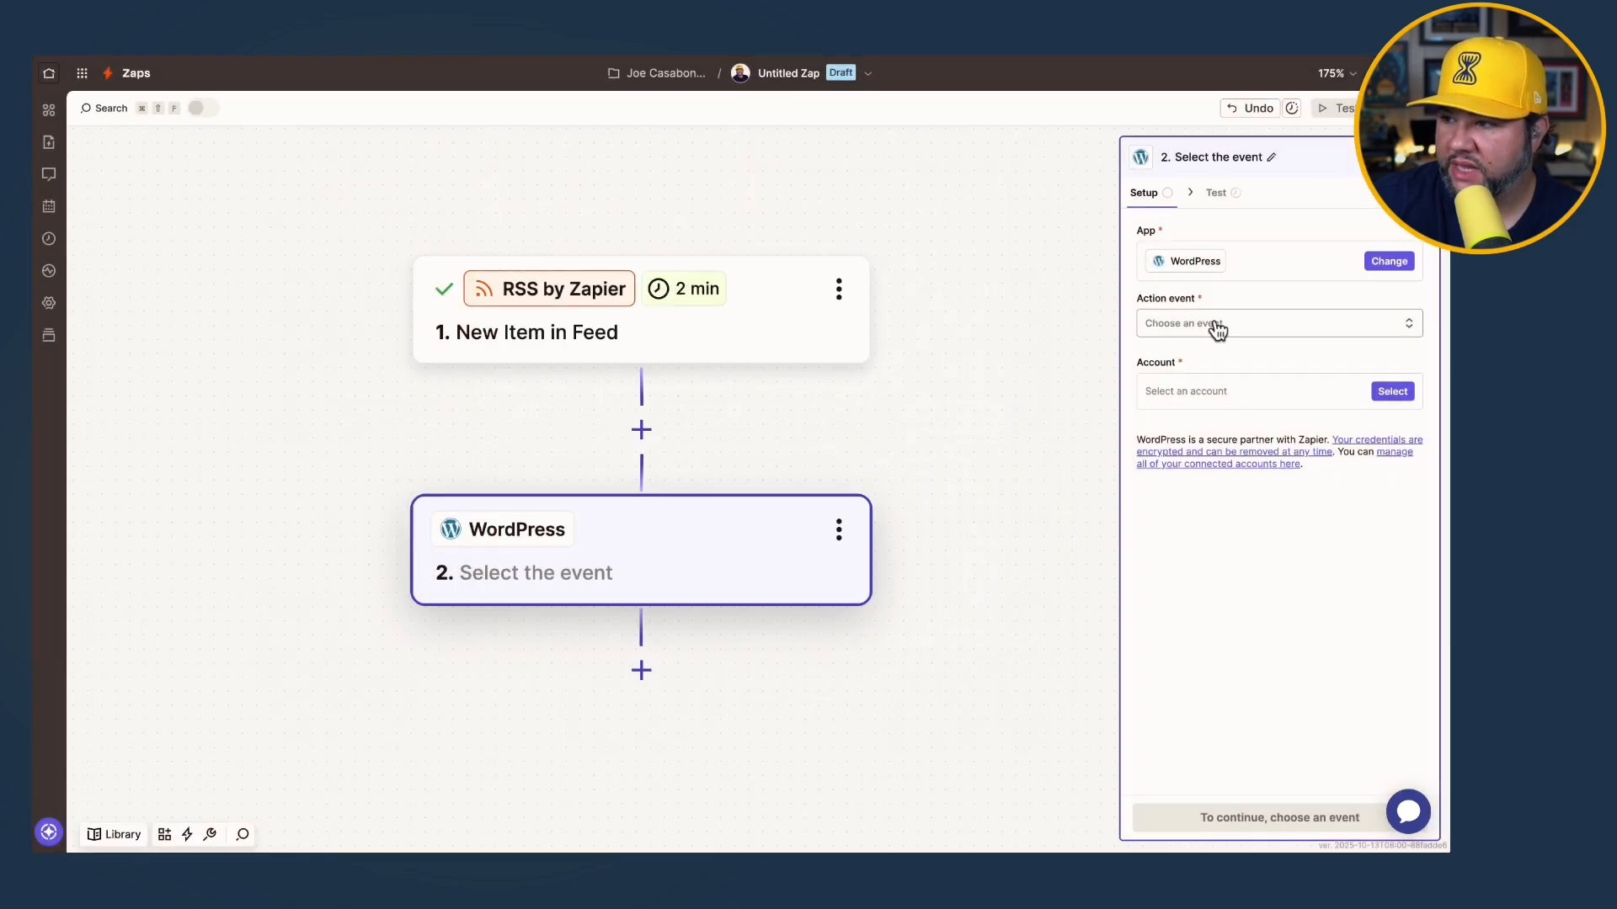
# - Set the WordPress action event to Create Post, connect the WordPress account and proceed to configuring the action
pyautogui.click(1194, 340)
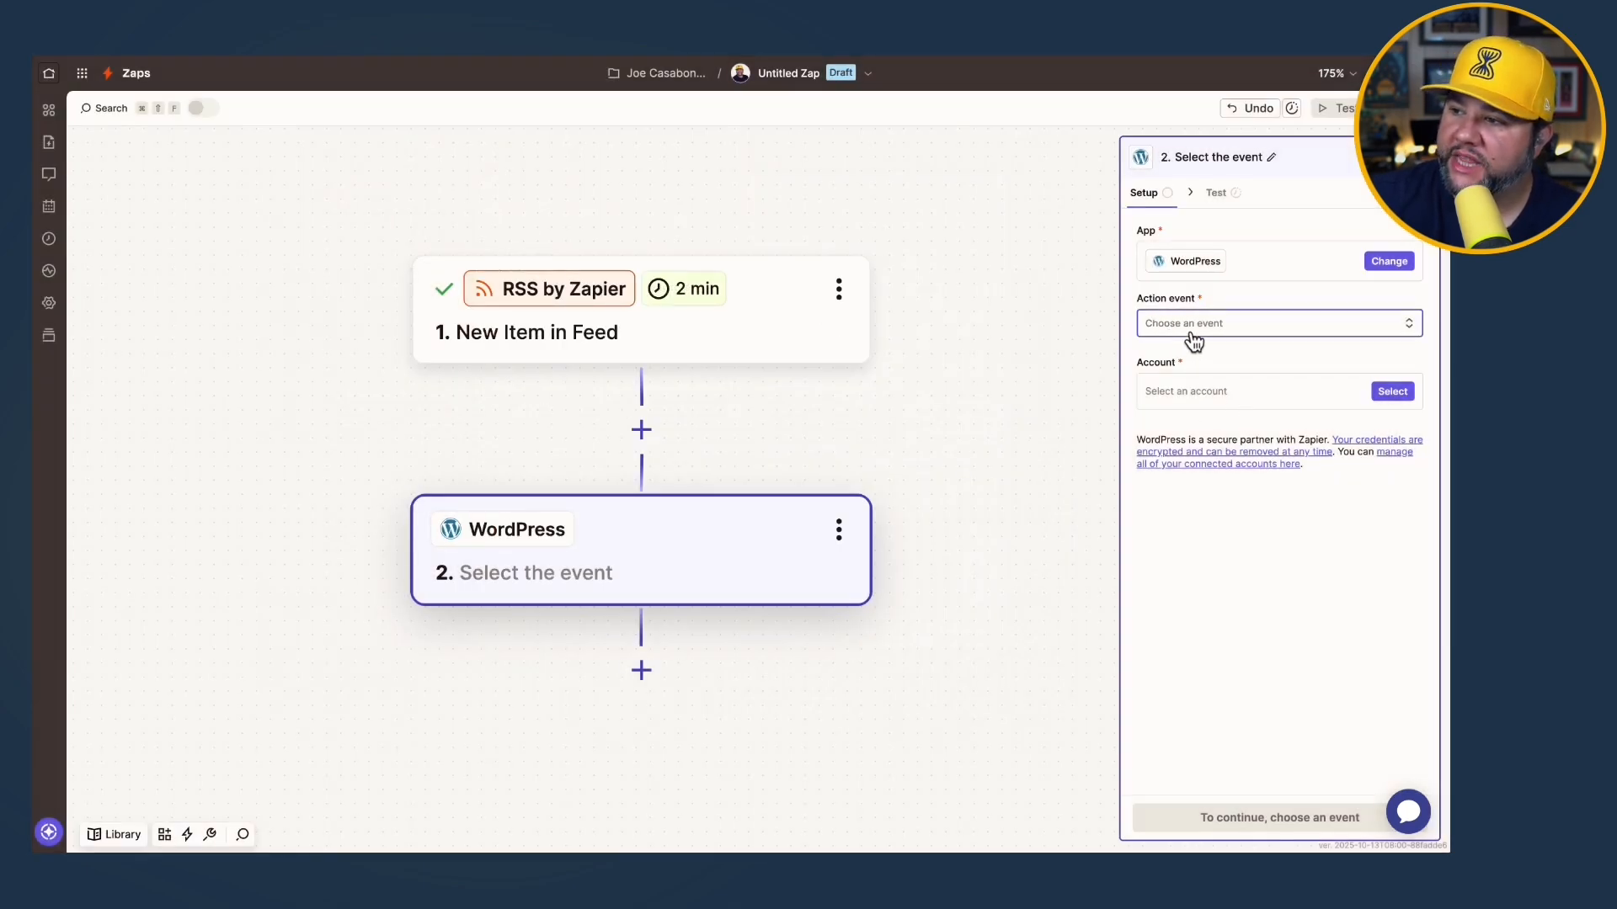
pyautogui.click(894, 411)
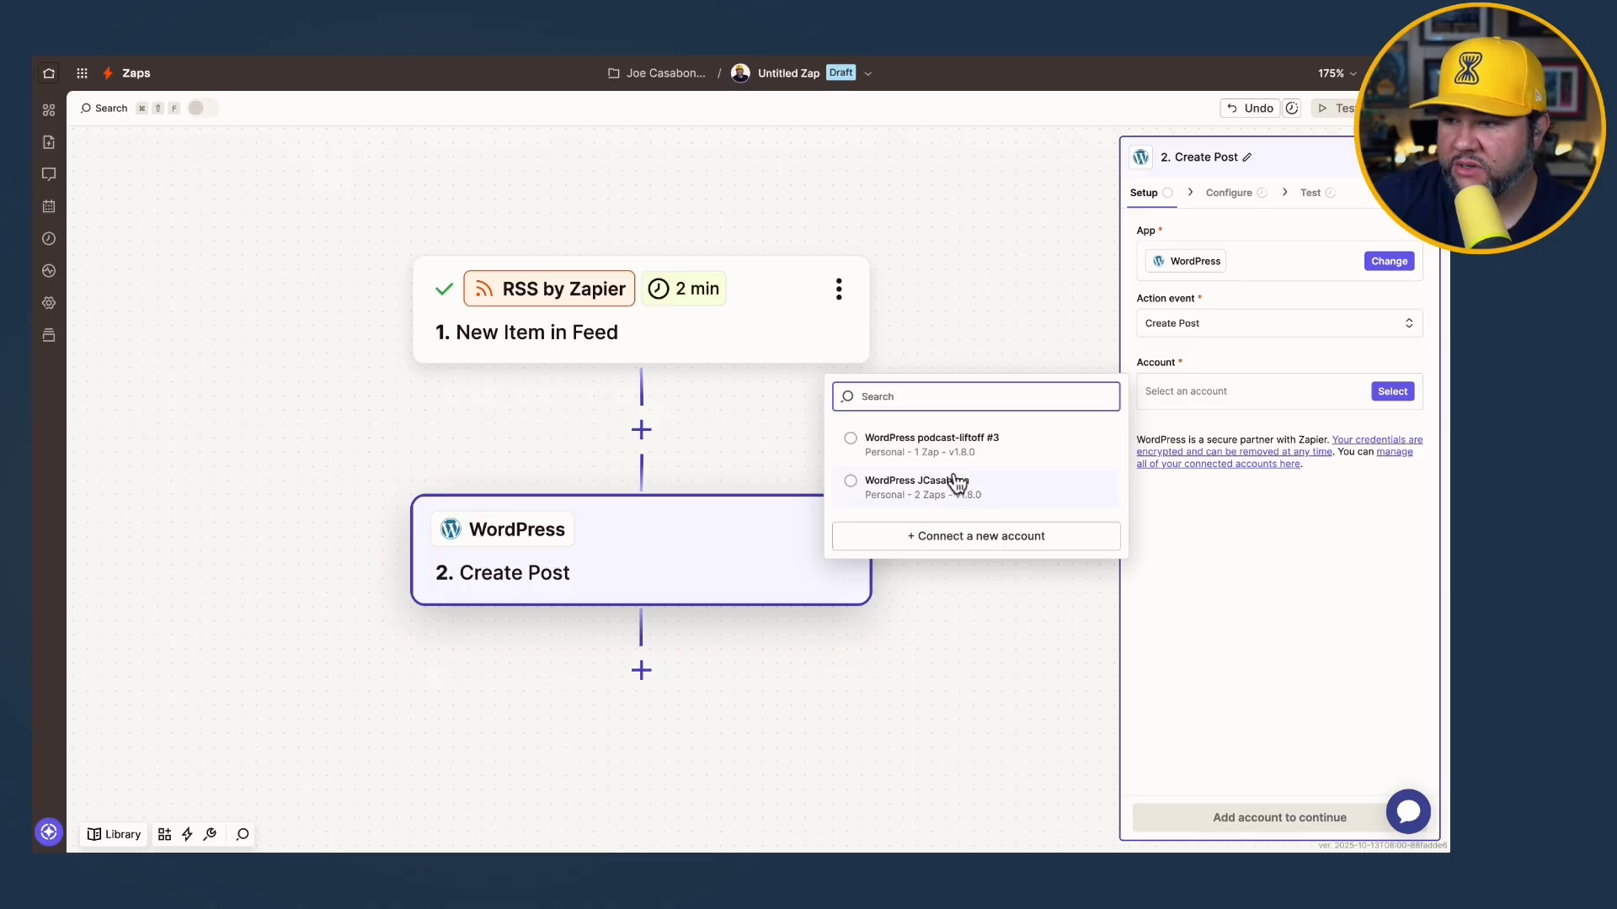
pyautogui.click(949, 539)
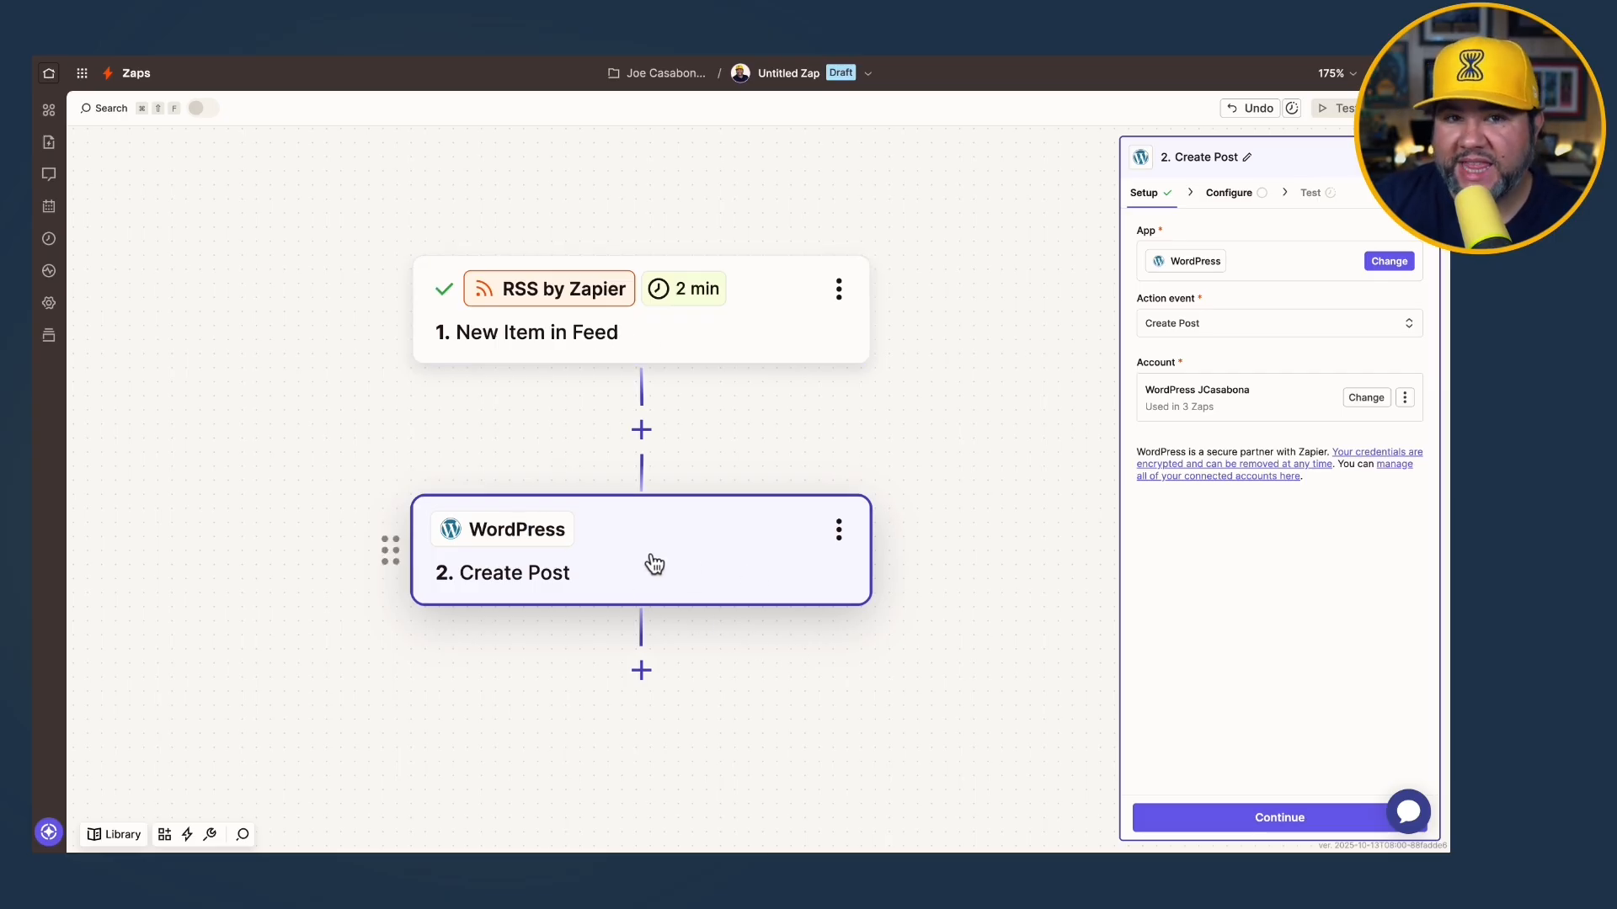
pyautogui.click(1236, 817)
# - Set the post type to Posts and map the RSS item's Title to the post title
pyautogui.click(1249, 255)
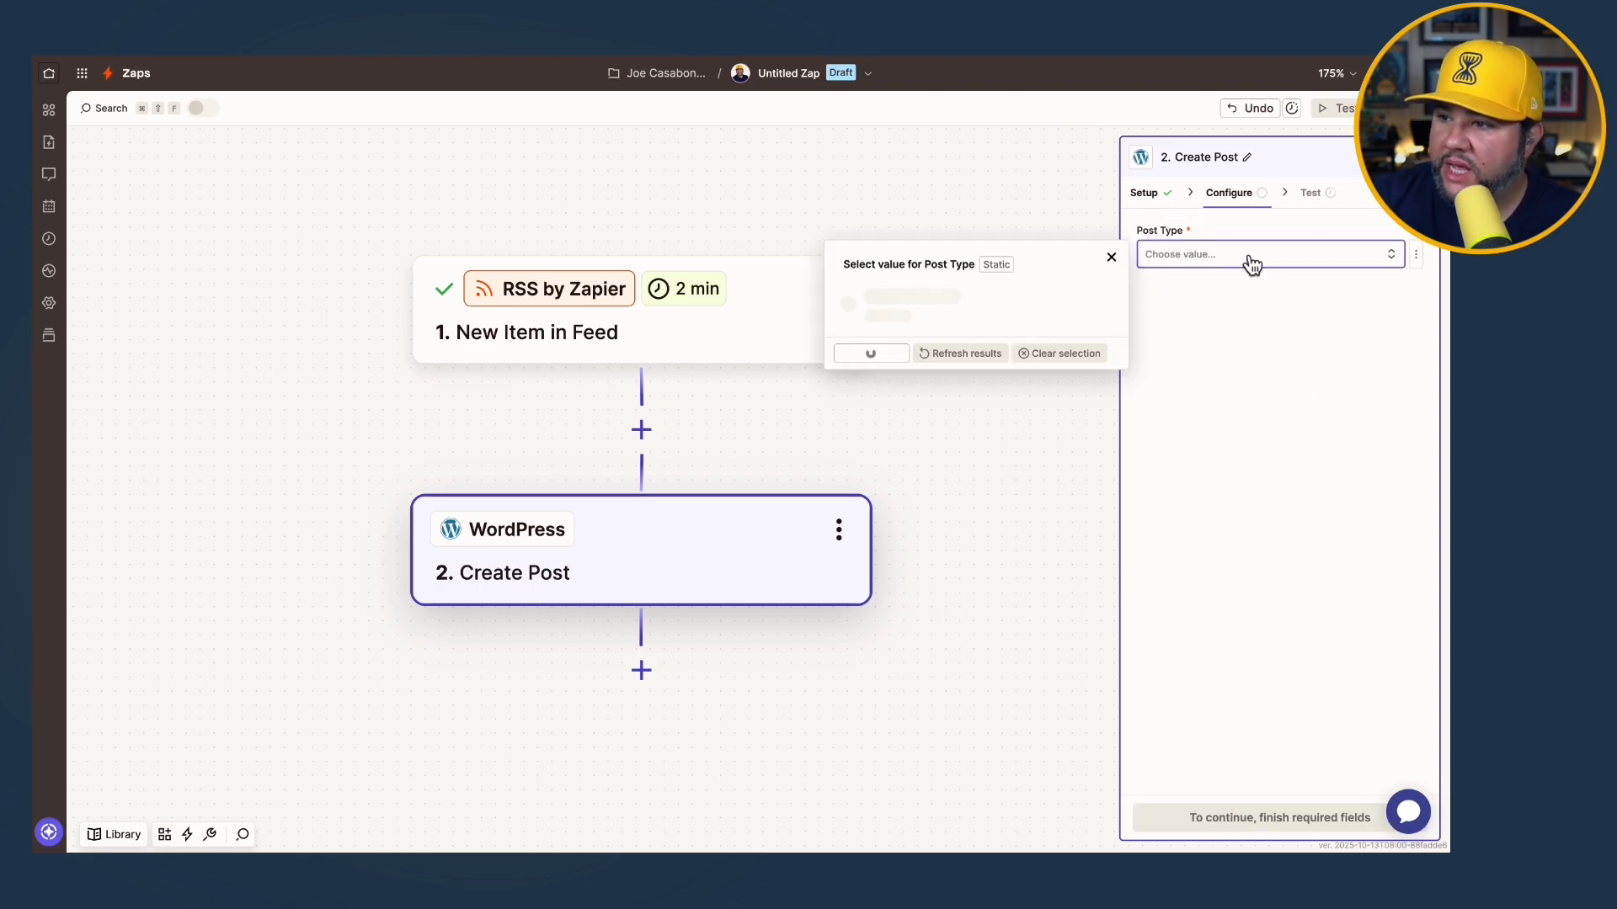
pyautogui.click(887, 386)
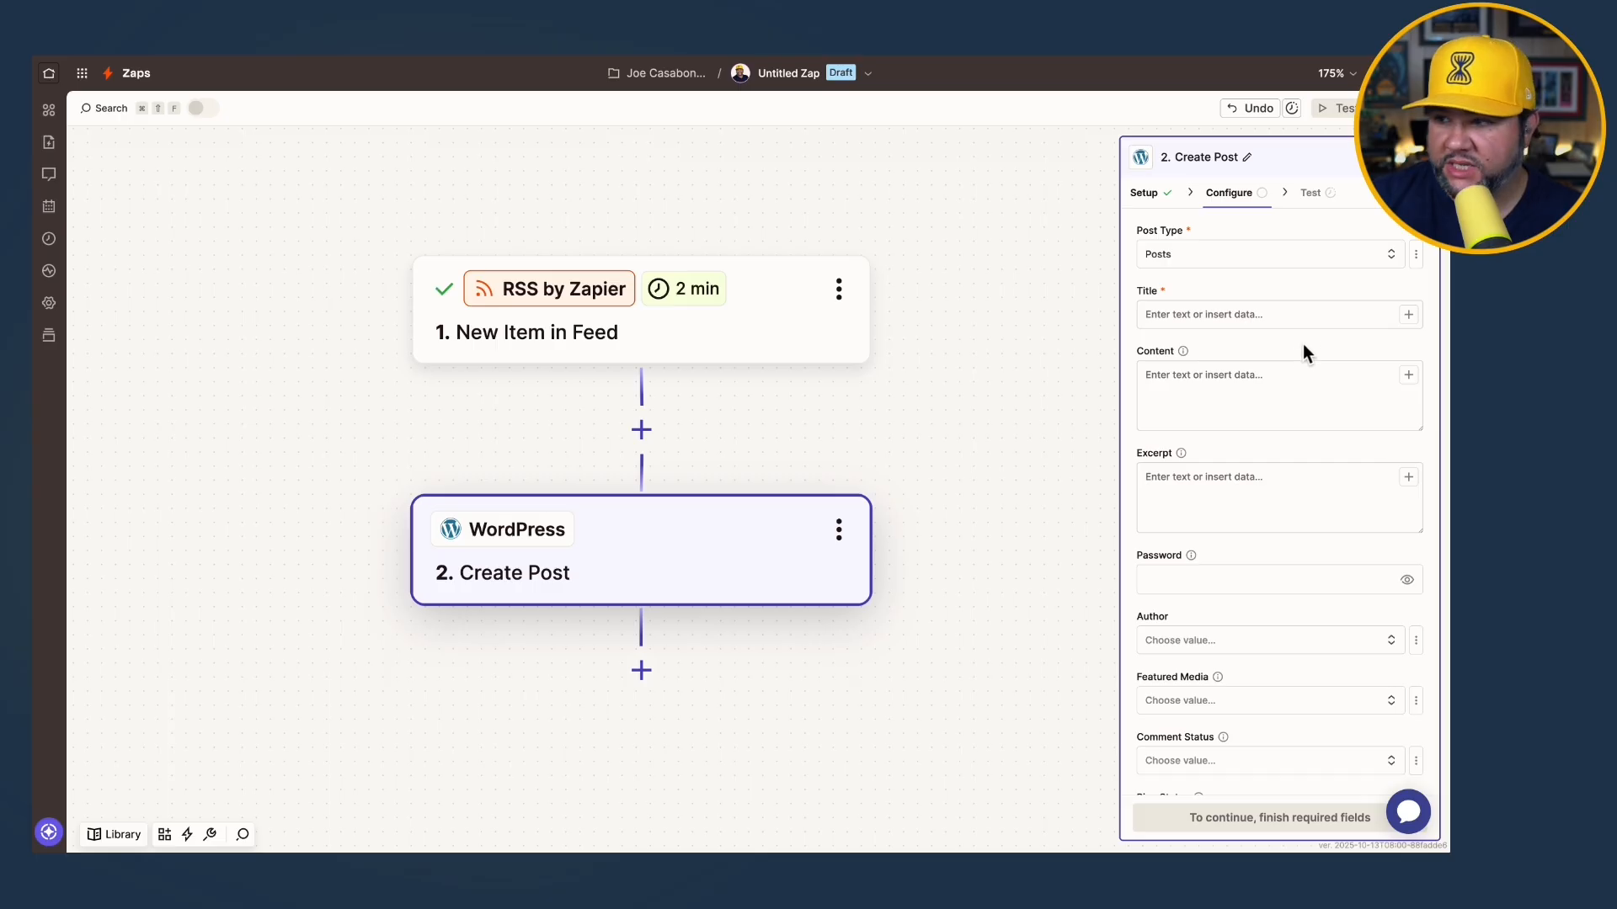
pyautogui.click(1408, 315)
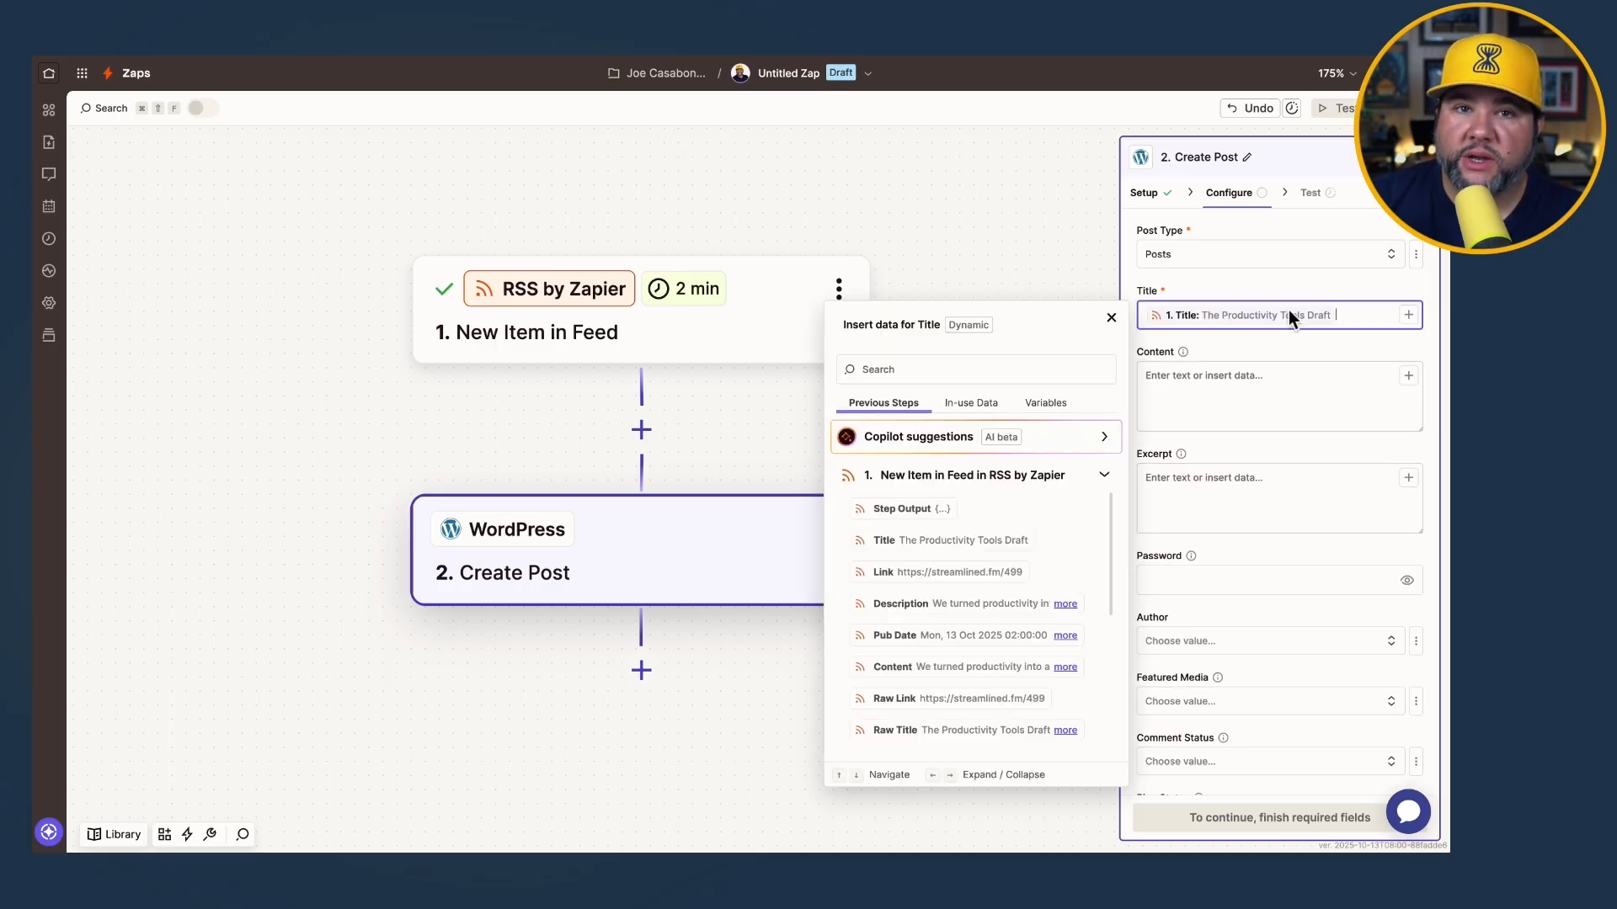
# - Map the RSS item's Description to both the Content and Excerpt fields of the post
pyautogui.click(1250, 391)
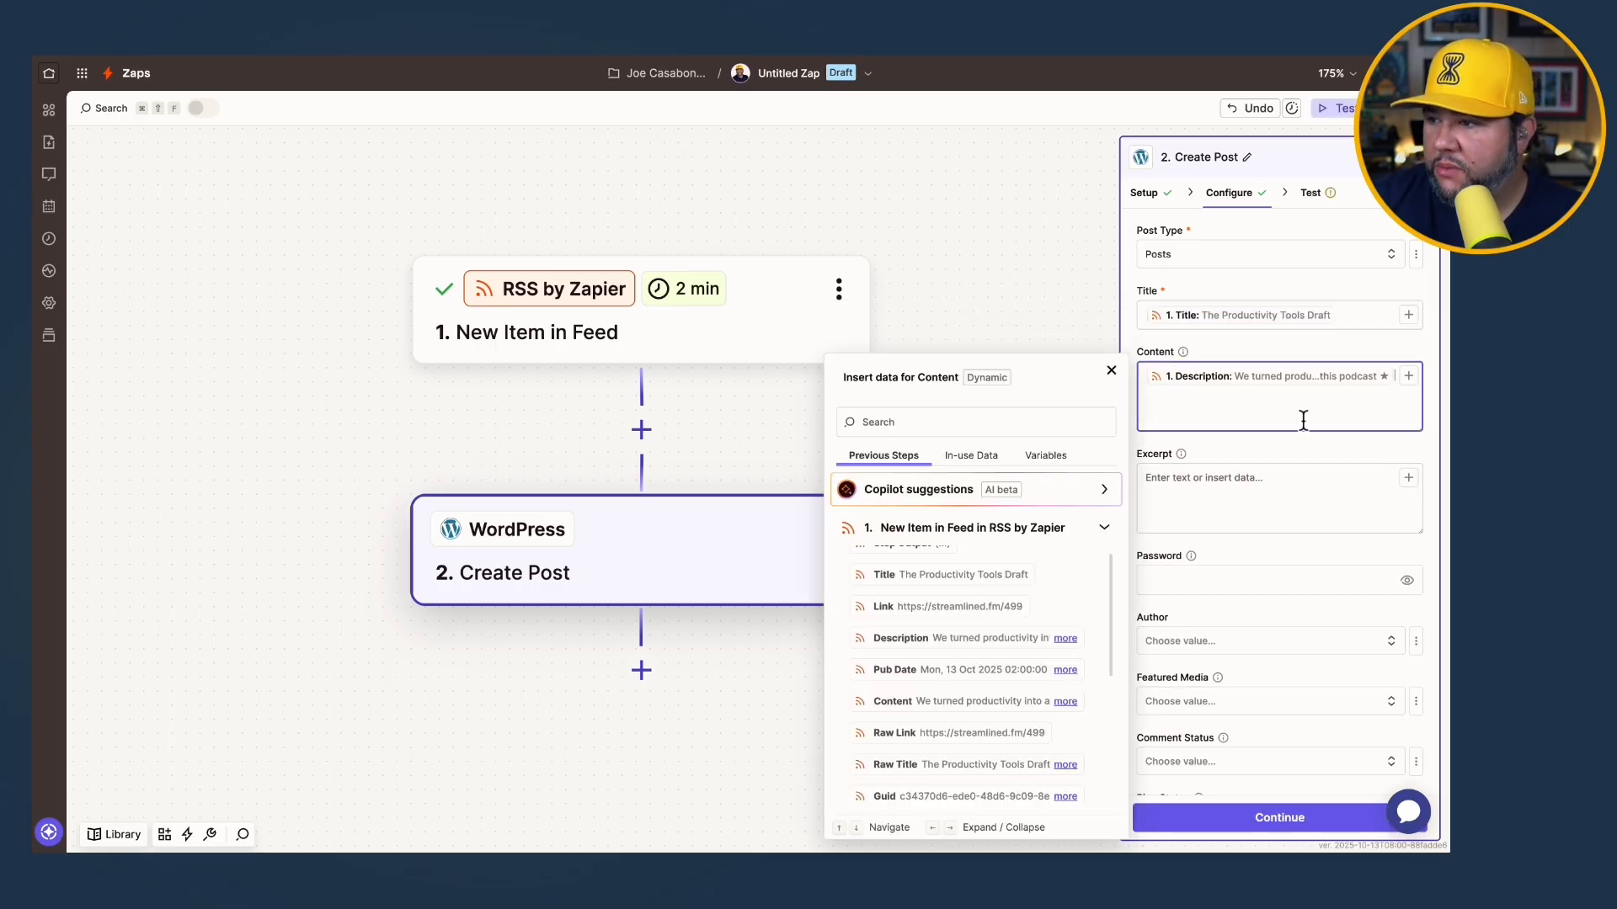
pyautogui.click(1366, 484)
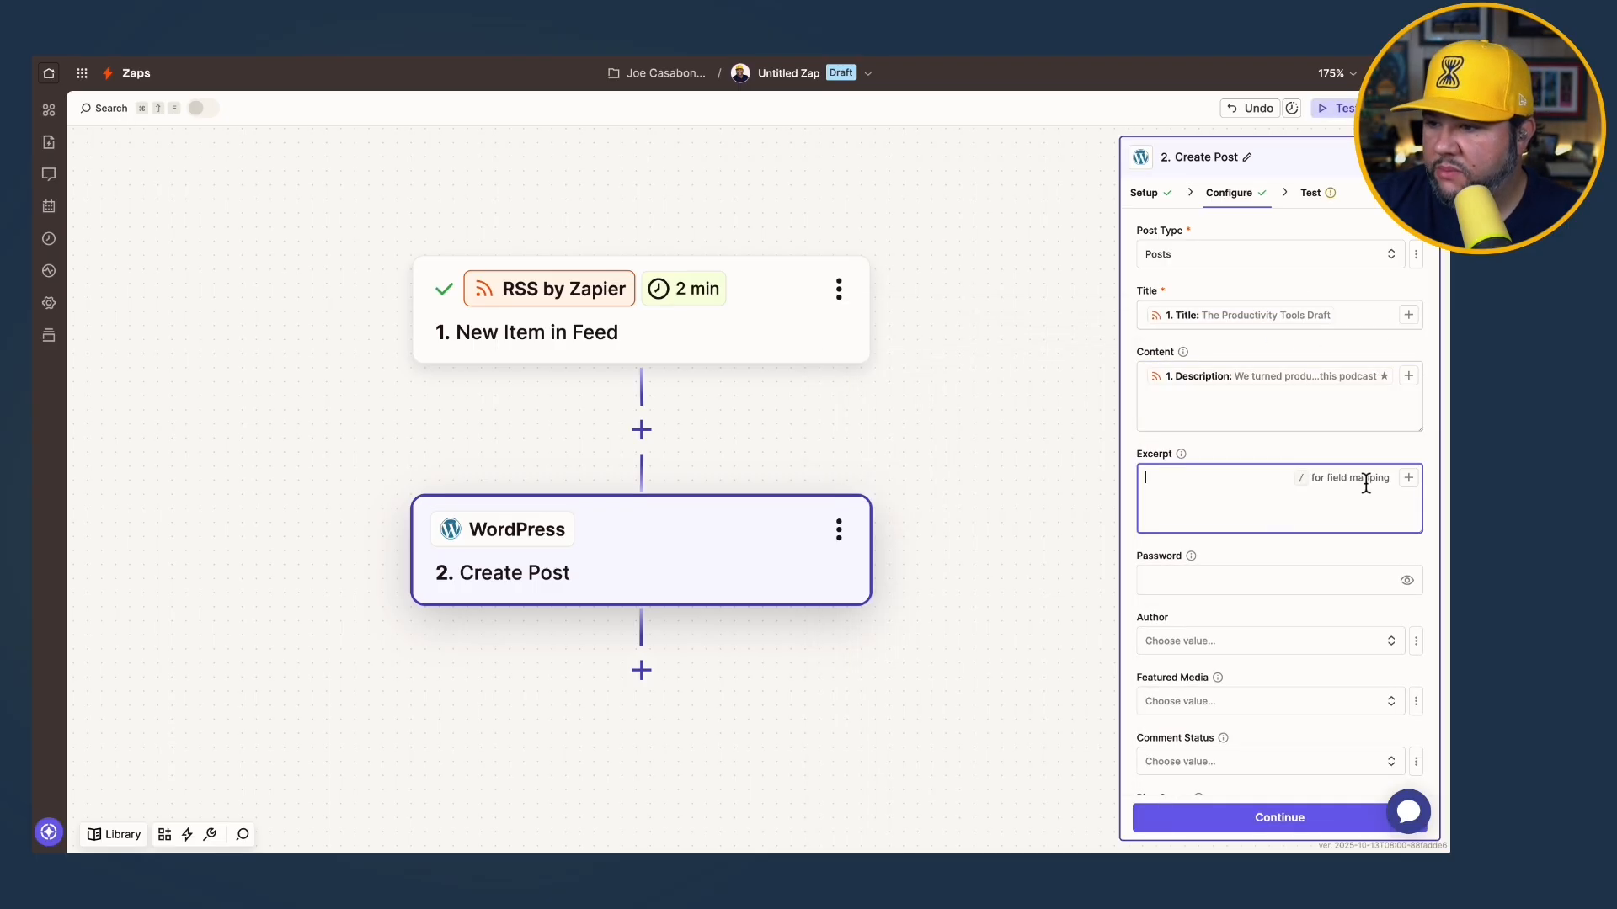
pyautogui.click(1408, 477)
pyautogui.click(965, 665)
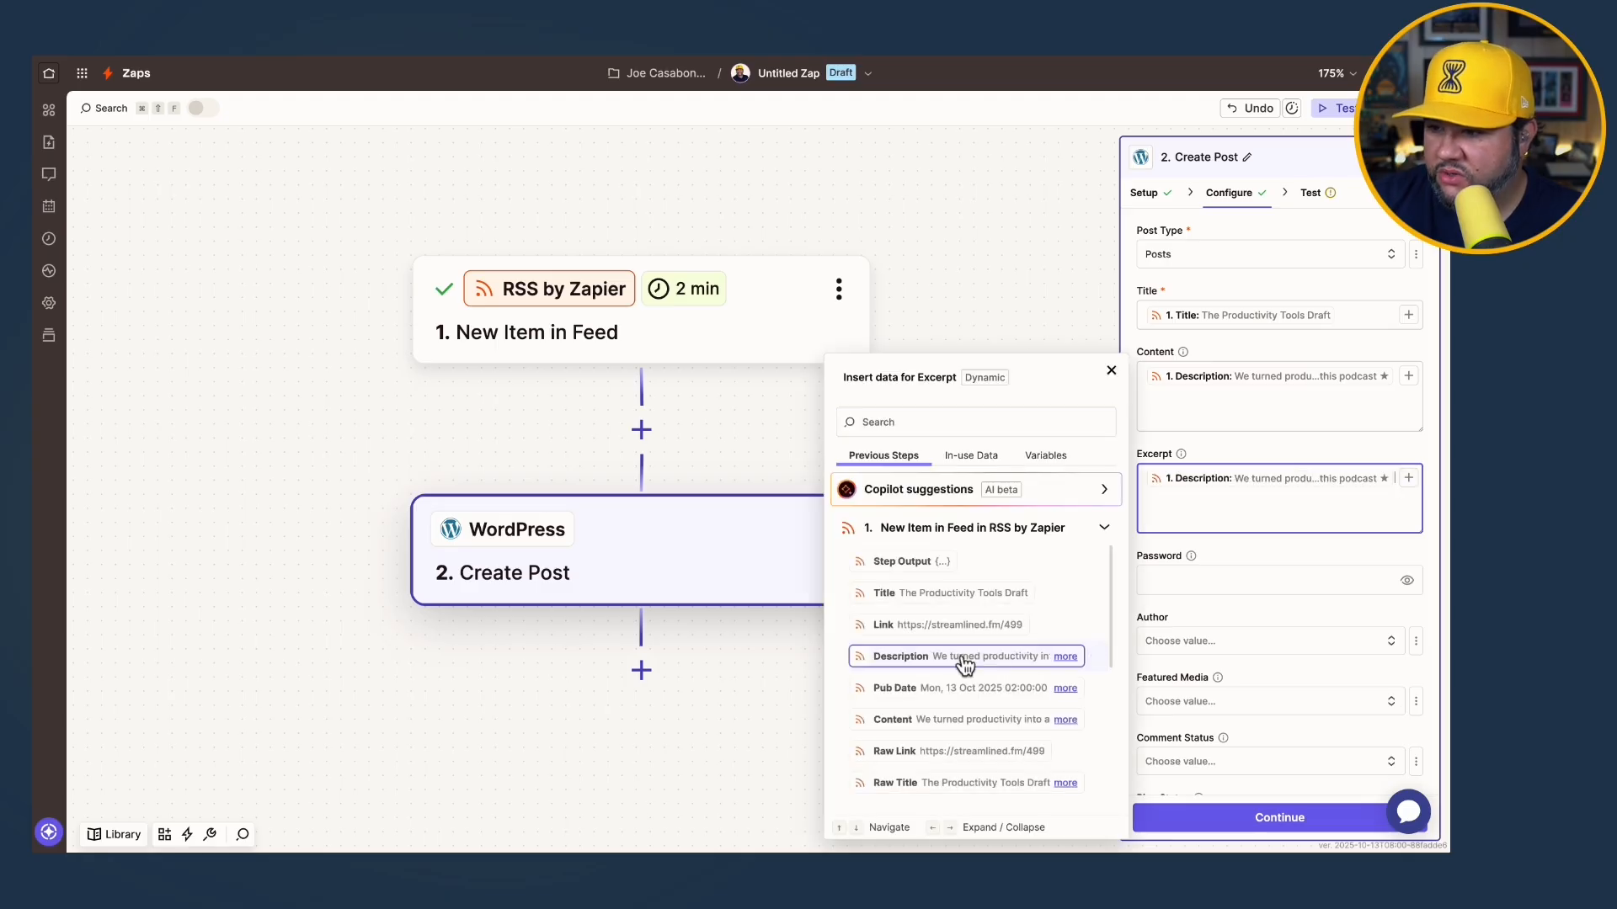
# - Set the post's author to the first user in the author list
pyautogui.scroll(-2, 1242, 505)
pyautogui.click(1243, 524)
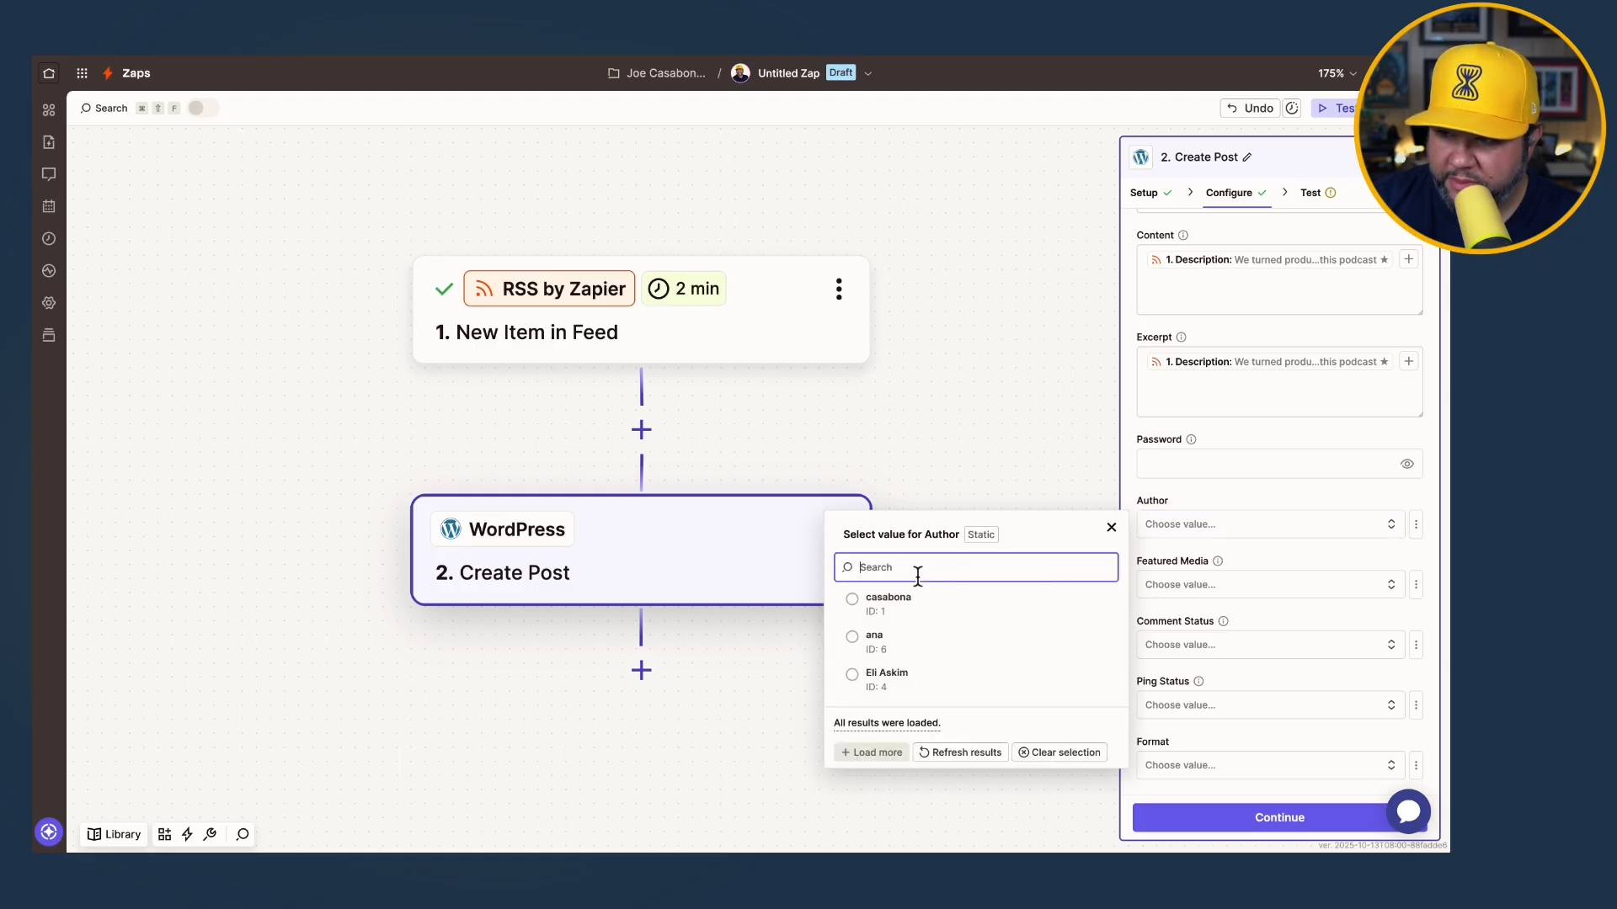
pyautogui.click(859, 607)
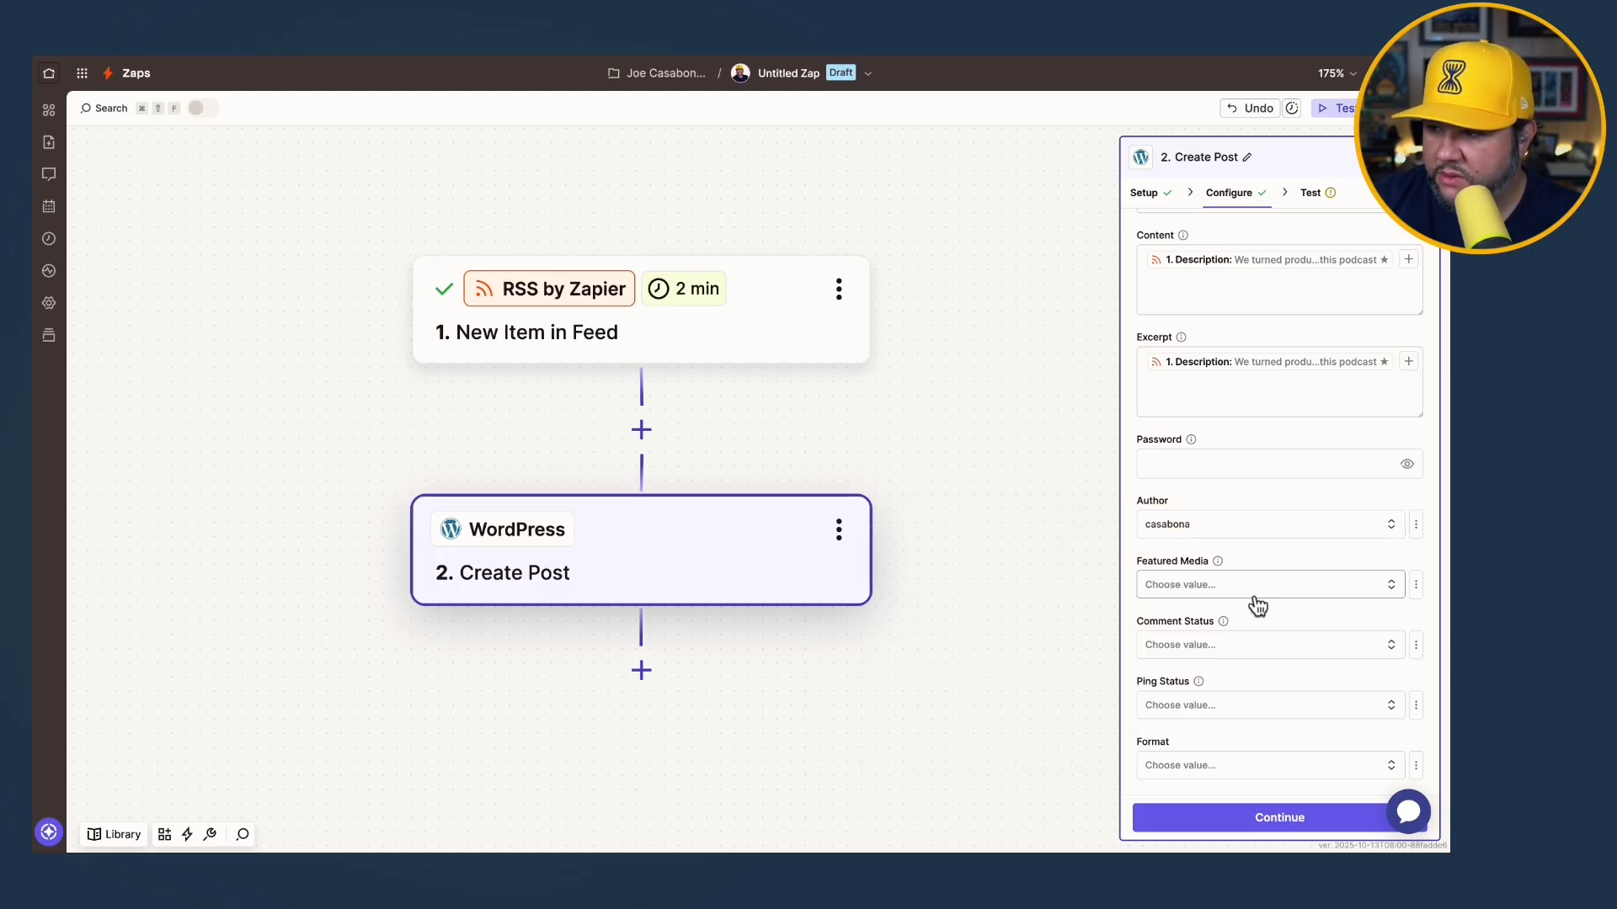
pyautogui.scroll(-2, 1297, 596)
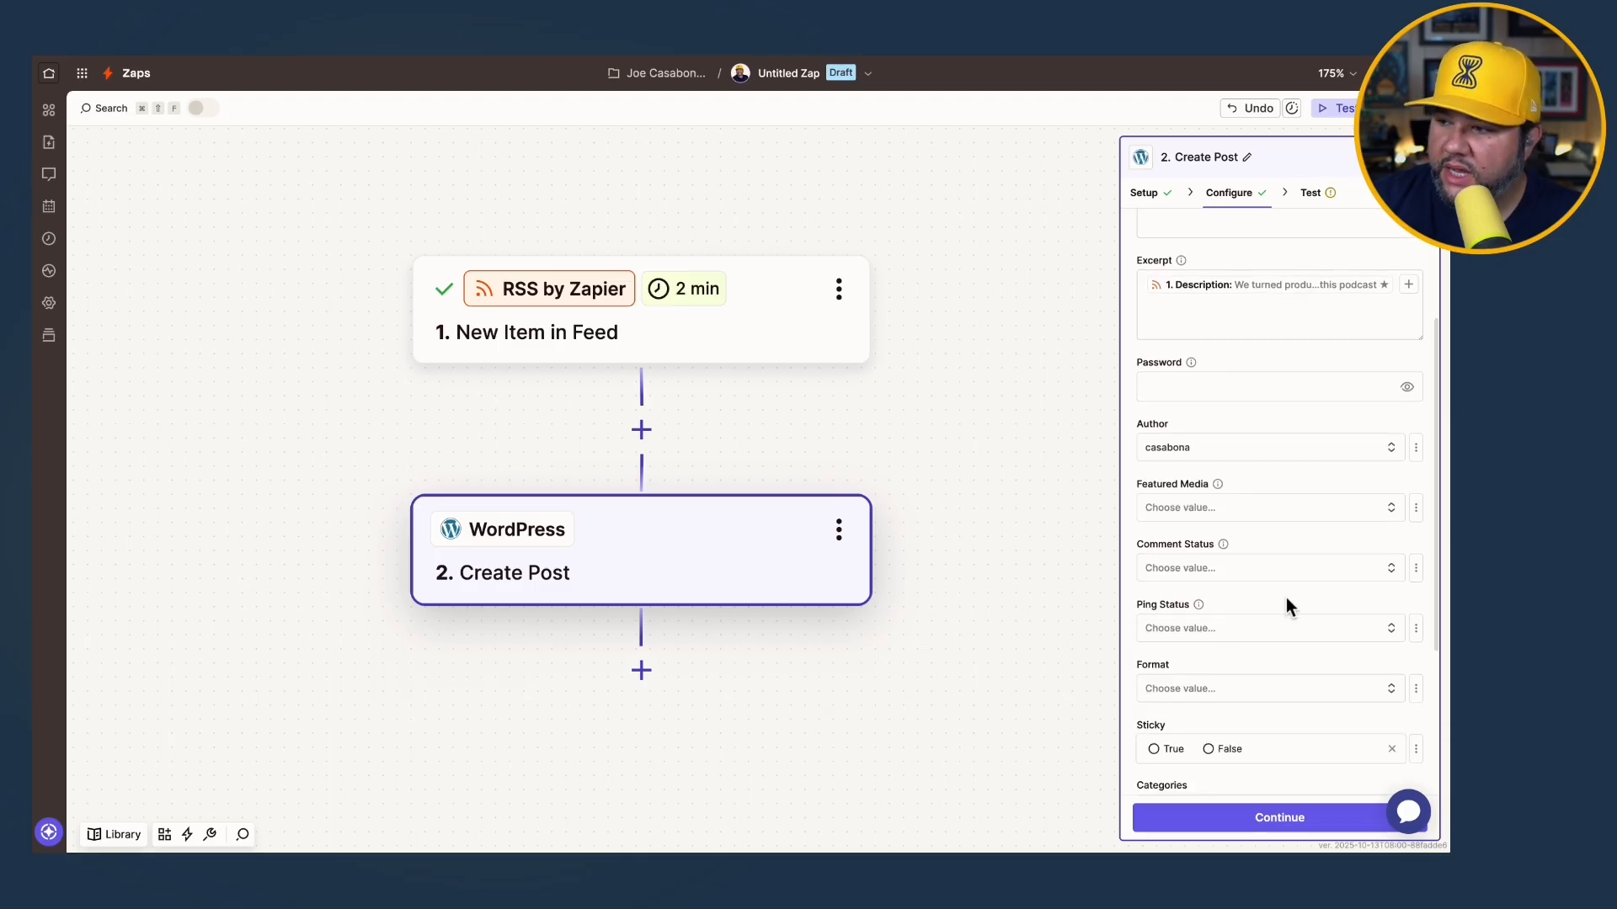
pyautogui.scroll(-2, 1286, 598)
pyautogui.scroll(-3, 1256, 625)
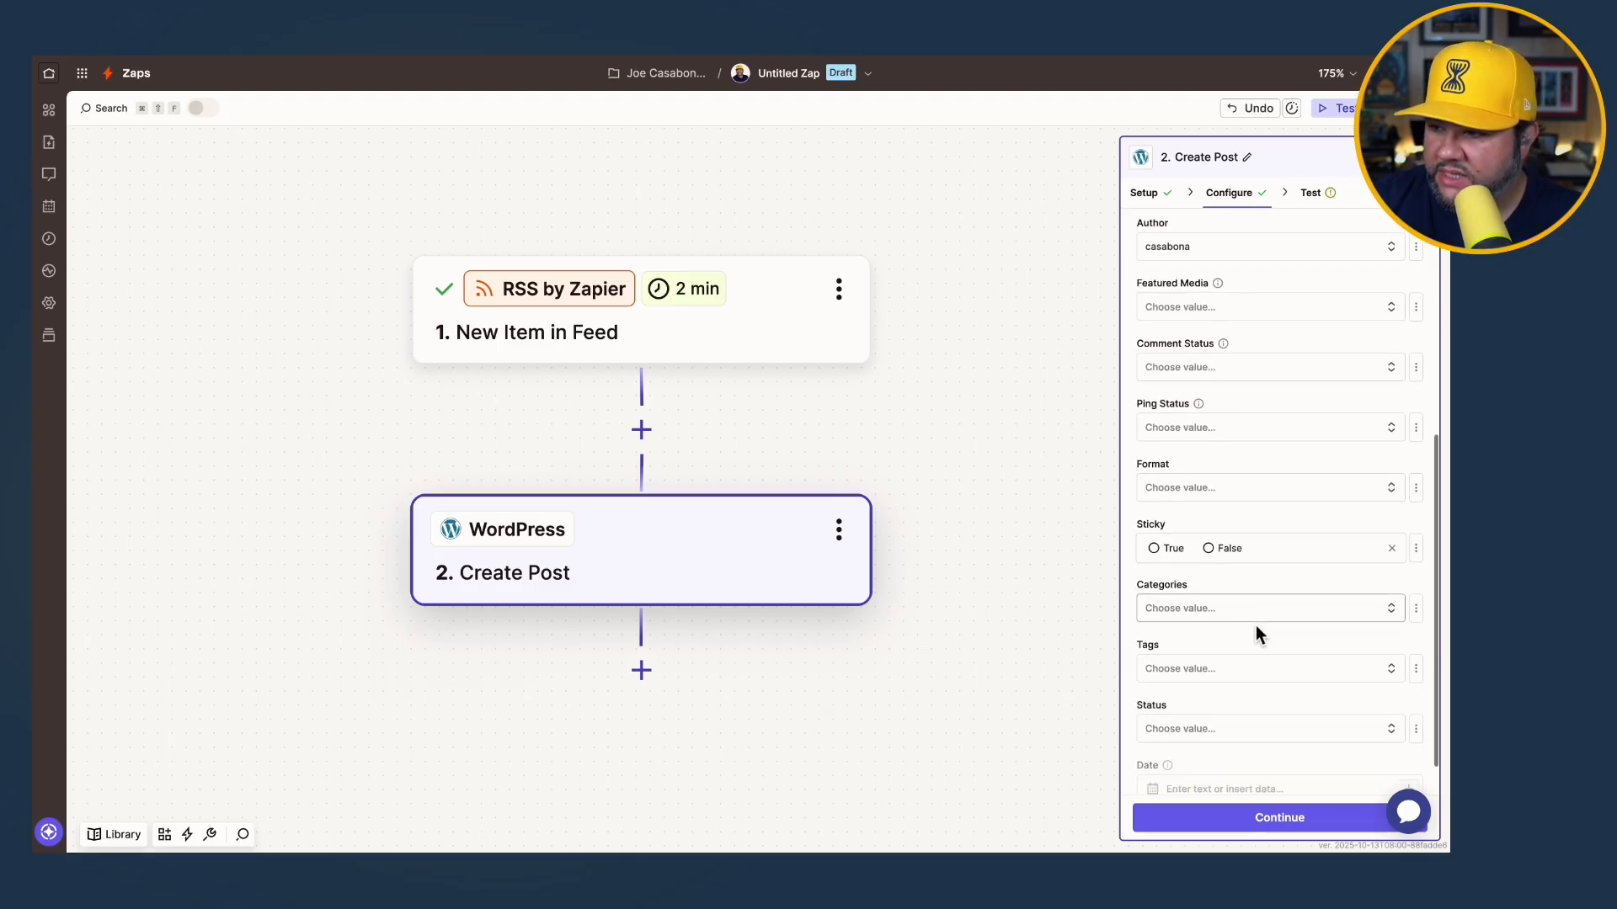
# - Assign the post to the Streamlined Solopreneur Podcast category
pyautogui.click(1250, 613)
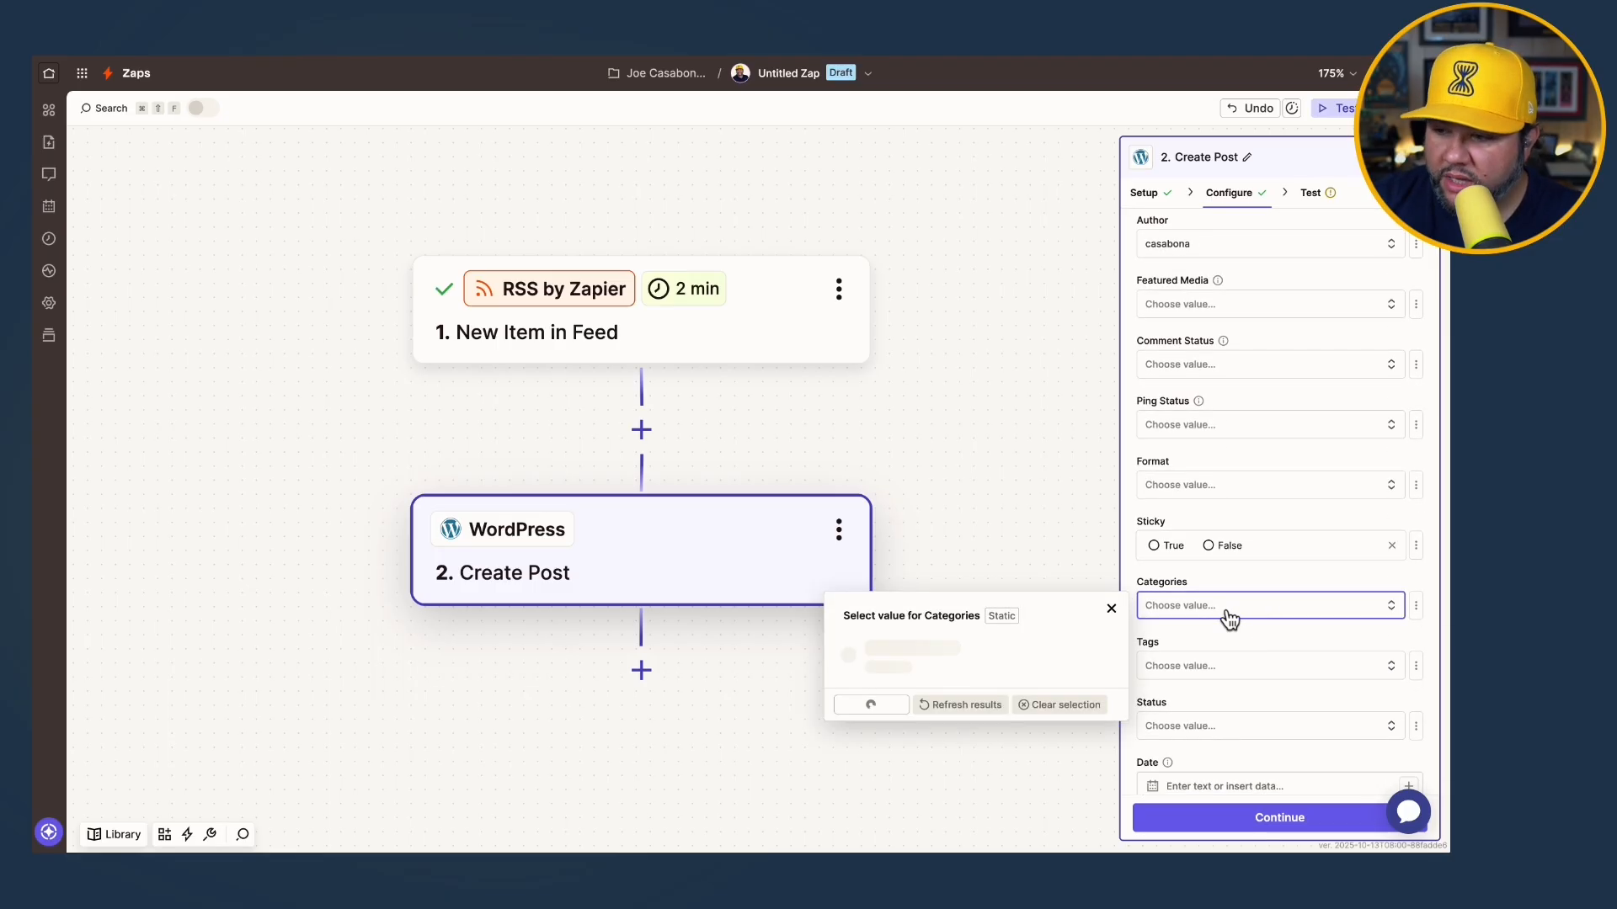
pyautogui.scroll(-10, 952, 697)
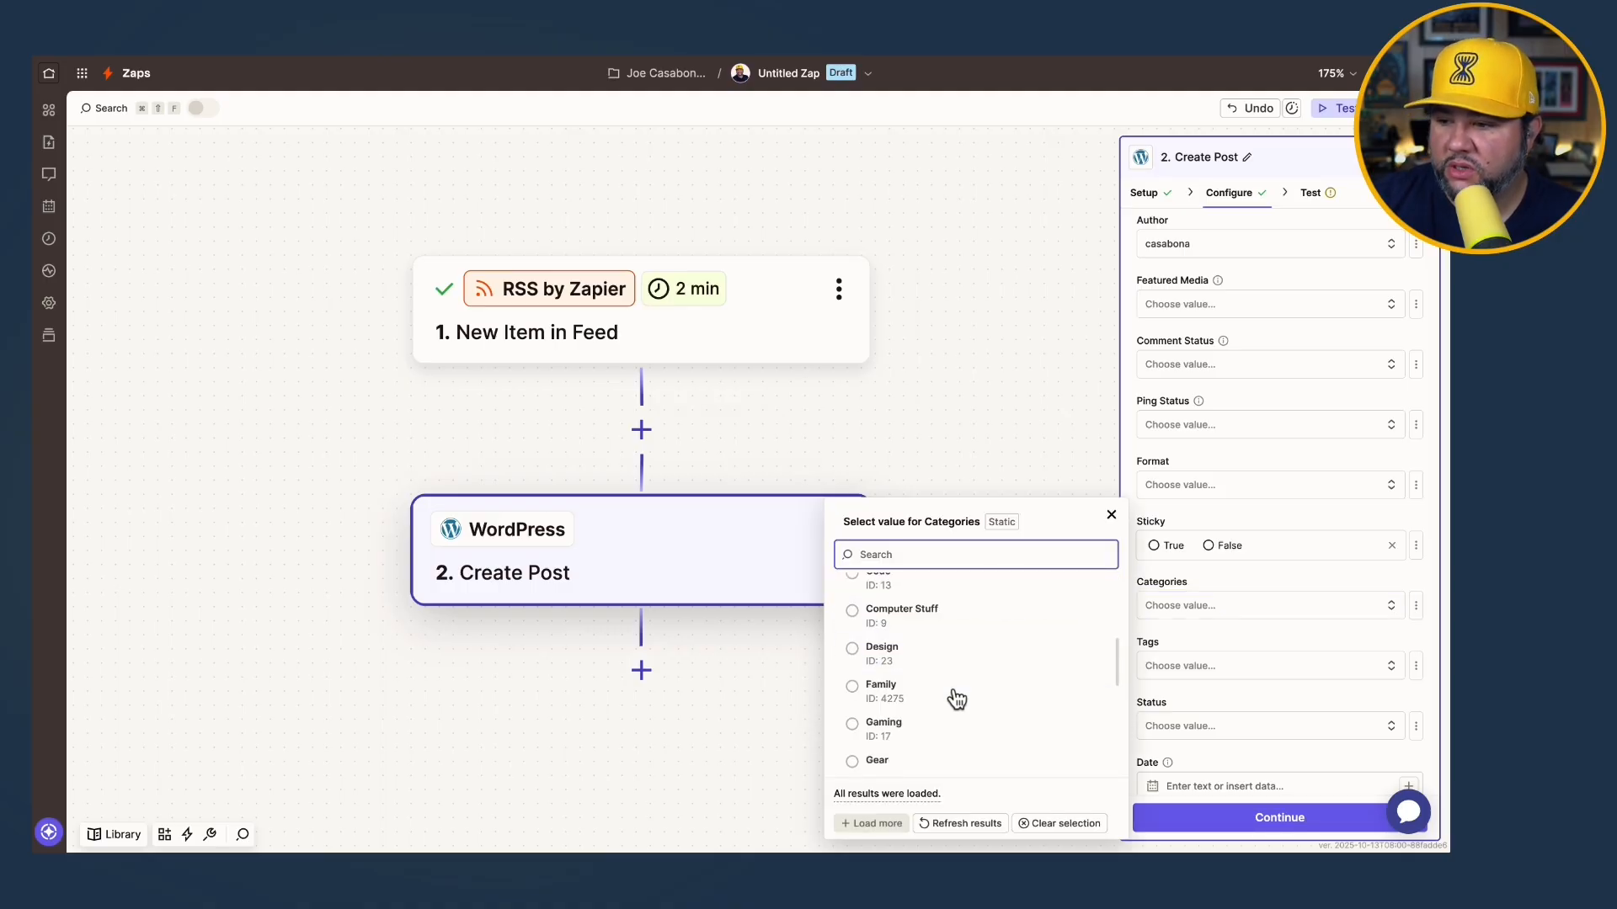
pyautogui.scroll(-8, 954, 697)
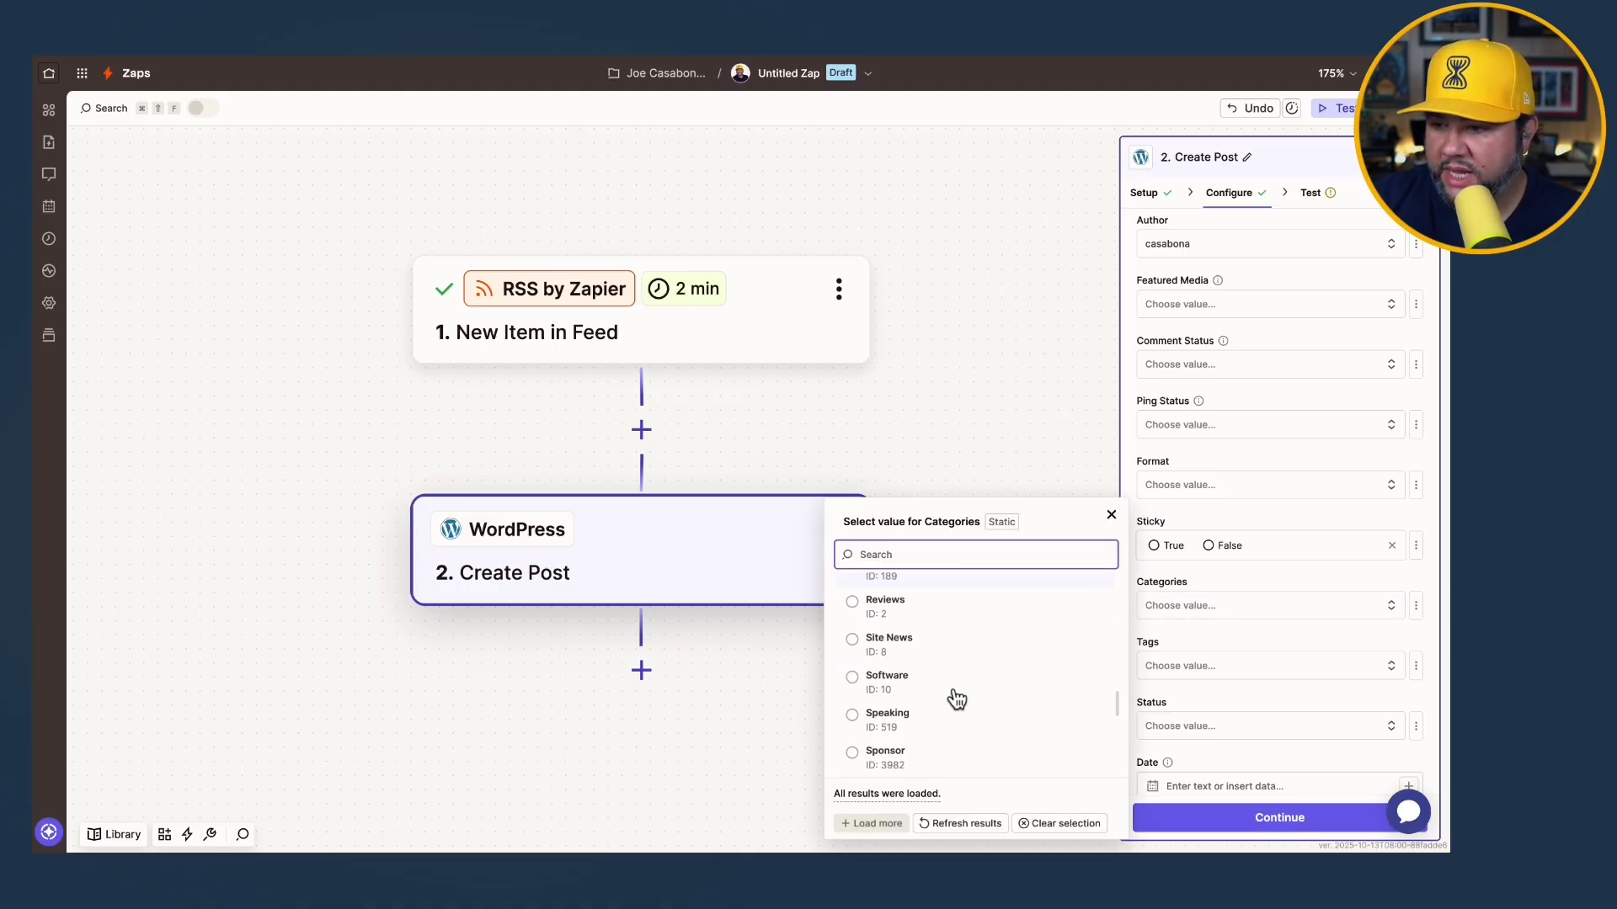
pyautogui.click(852, 685)
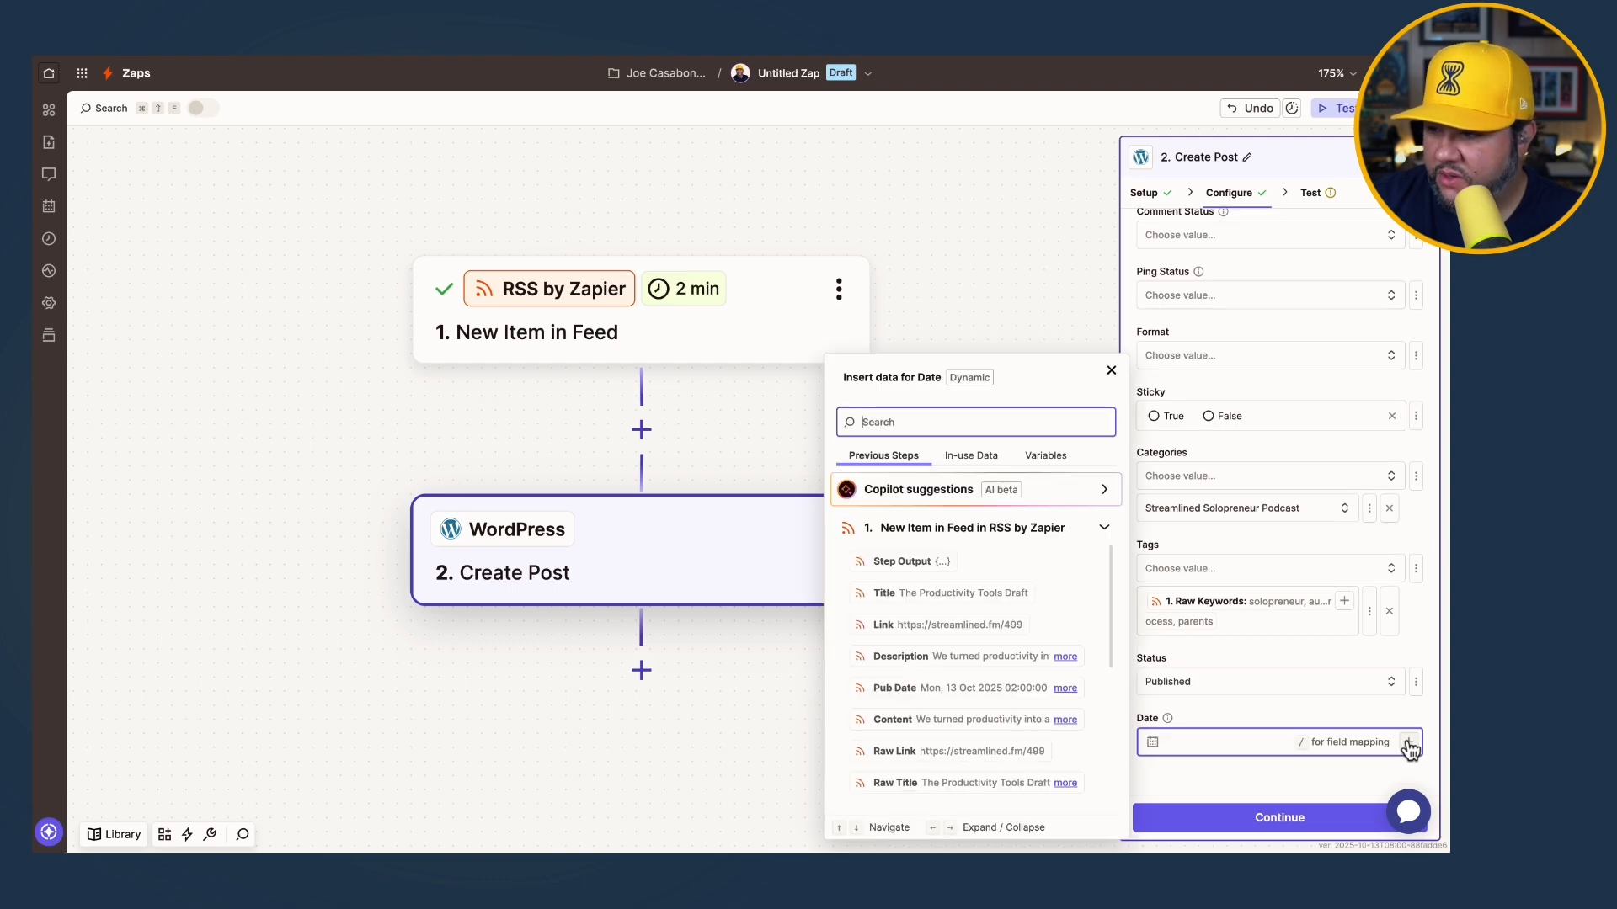
# - Map the RSS item's Pub Date to the post's date and run the test of the Create Post step
pyautogui.click(967, 688)
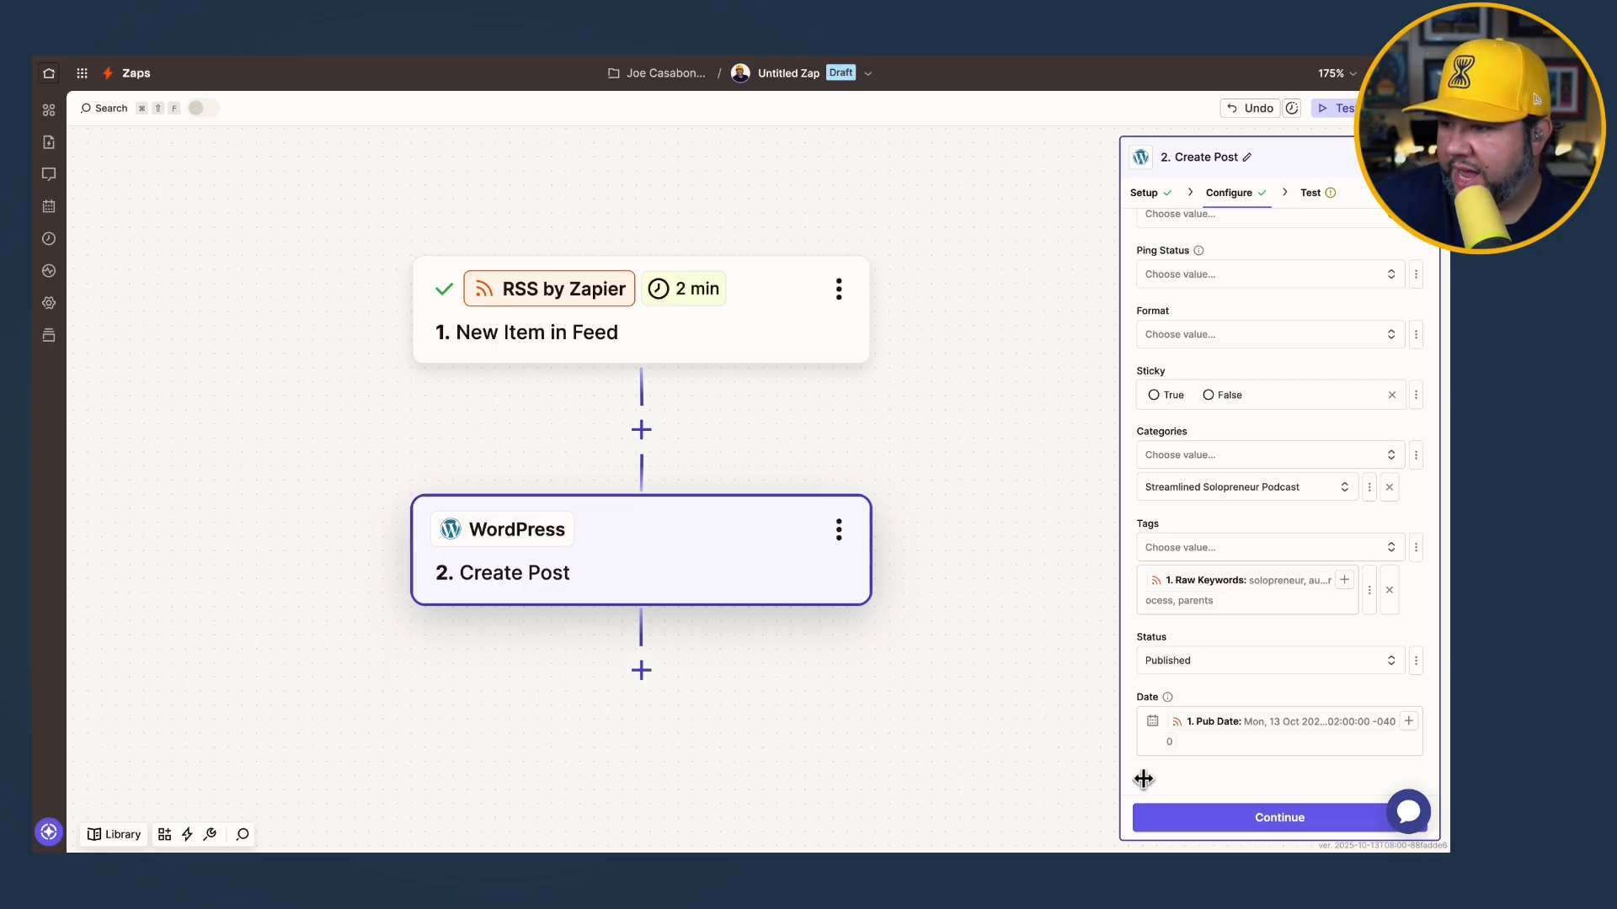
pyautogui.click(1218, 821)
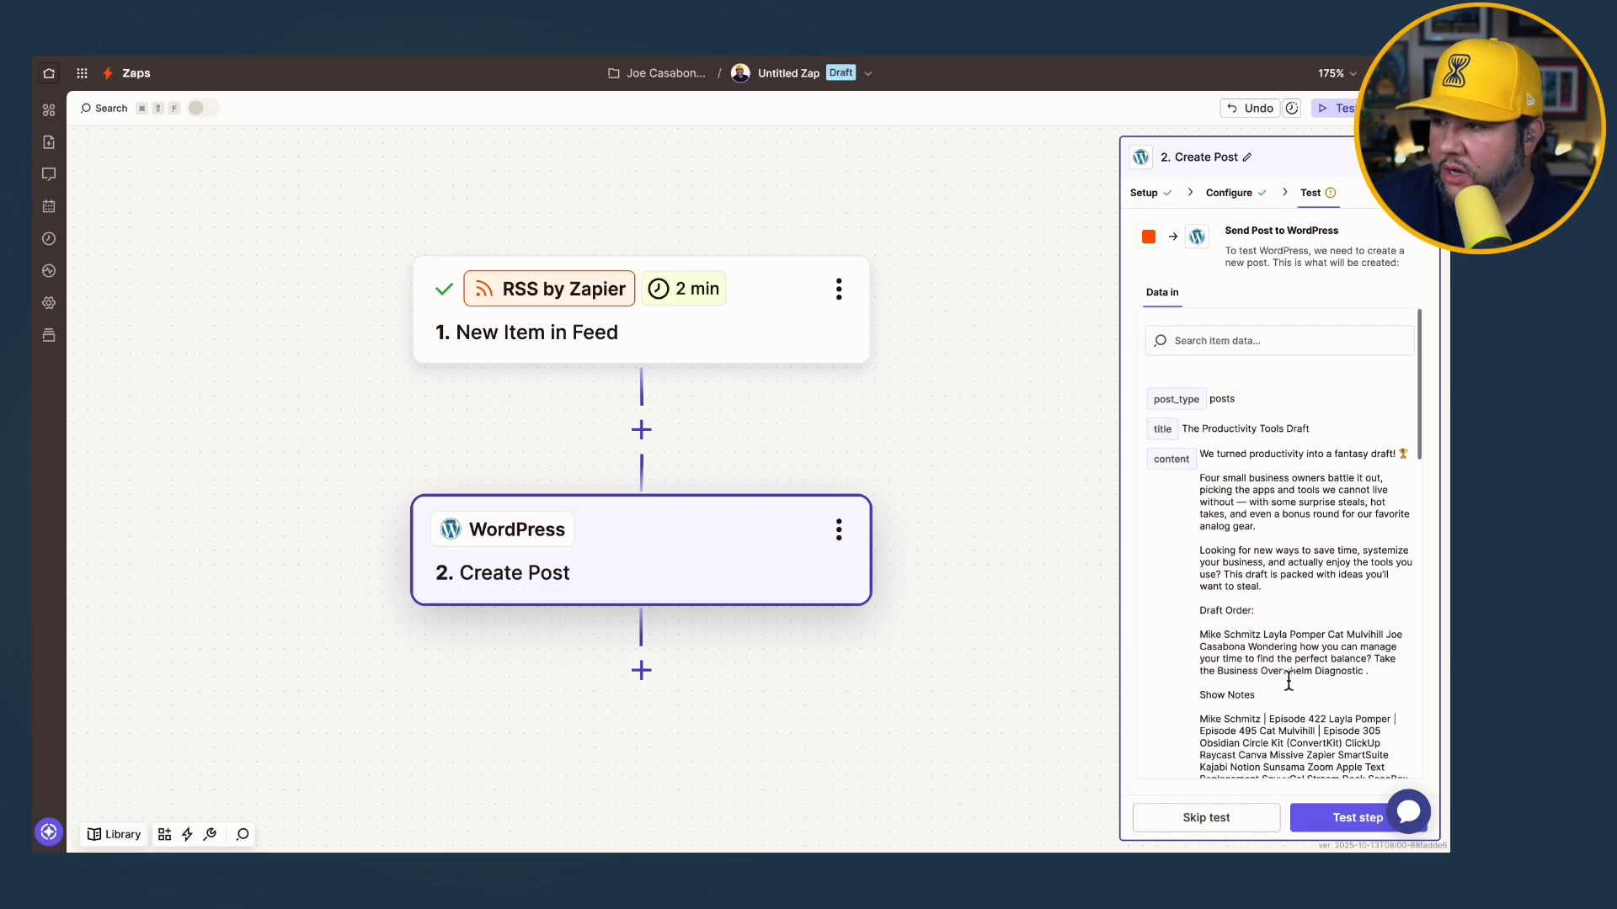
pyautogui.click(1315, 821)
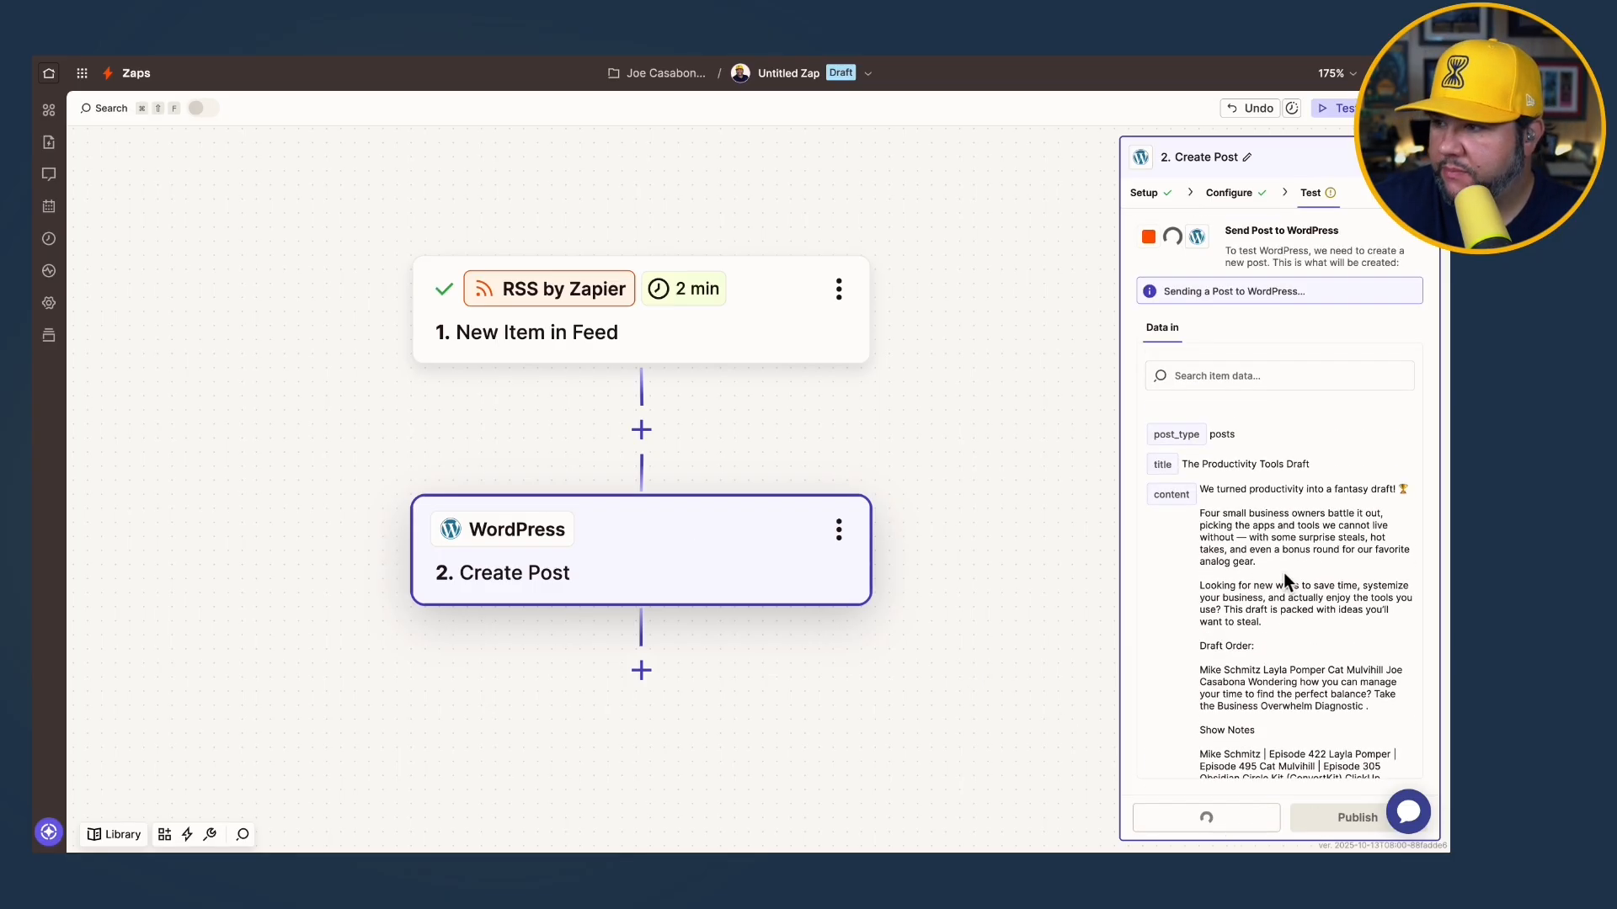